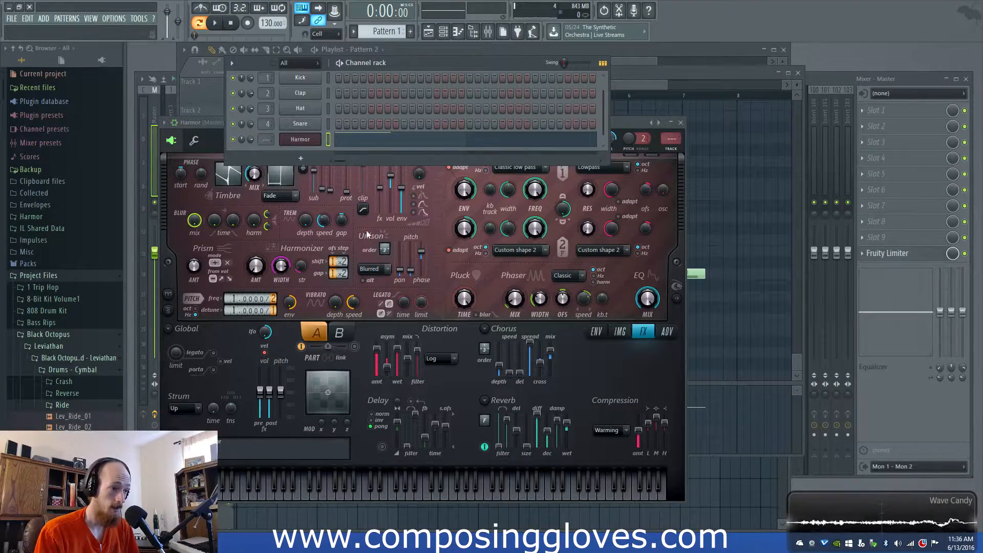
Bring the Harmor synth to the front and select Classic low pass among filter 1's shapes
left_click(367, 226)
mouse_move(447, 122)
left_mouse_down()
mouse_move(526, 117)
mouse_move(454, 121)
left_mouse_up()
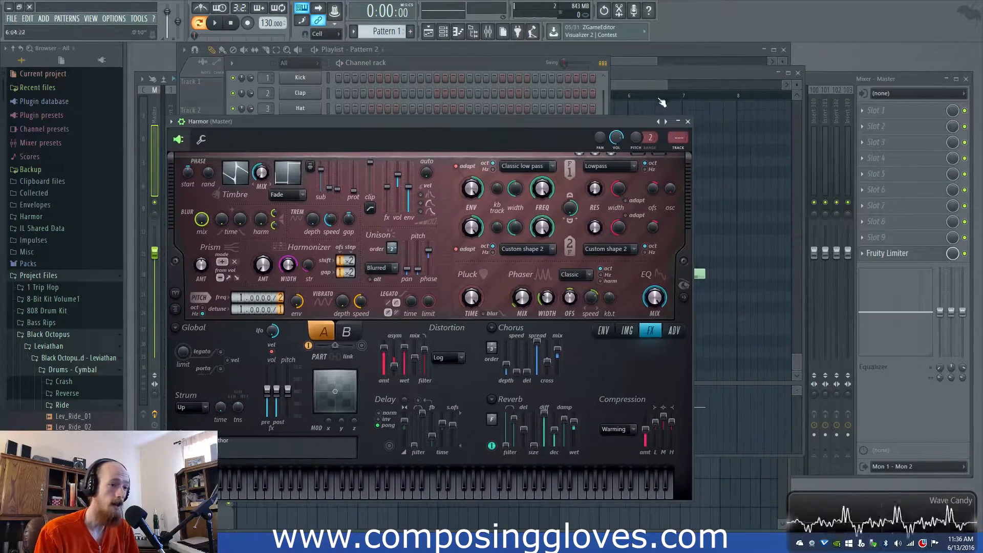
left_click(525, 166)
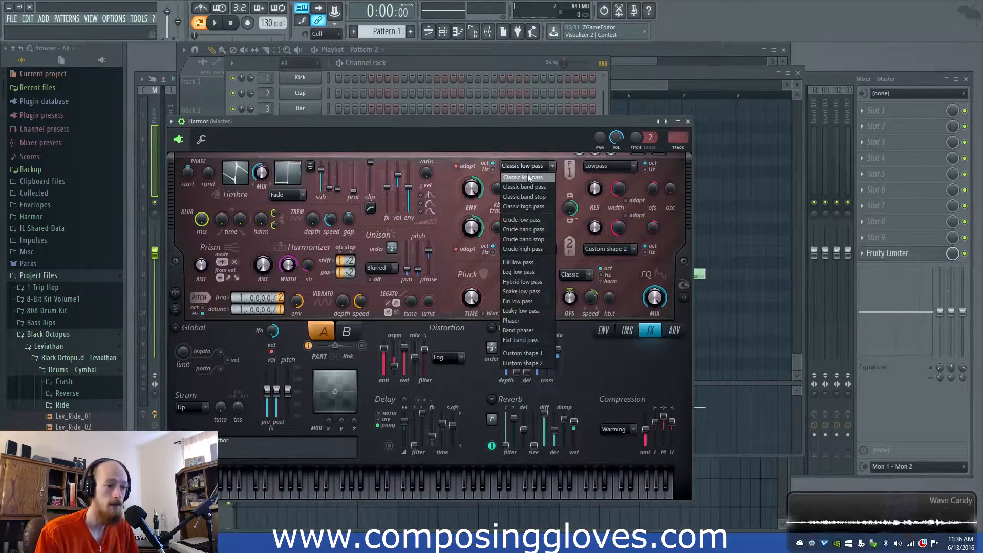
left_click(529, 177)
Play the Harmor pattern in the piano roll, following its notes from A3 down to A0, and audition the A0 key
left_click(630, 79)
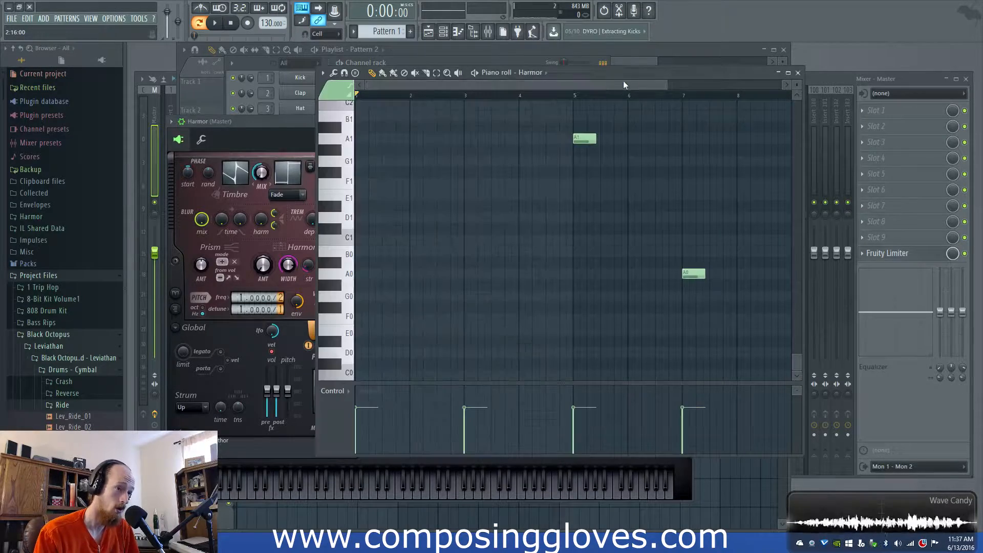
scroll(513, 200, "up", 4)
scroll(421, 185, "up", 3)
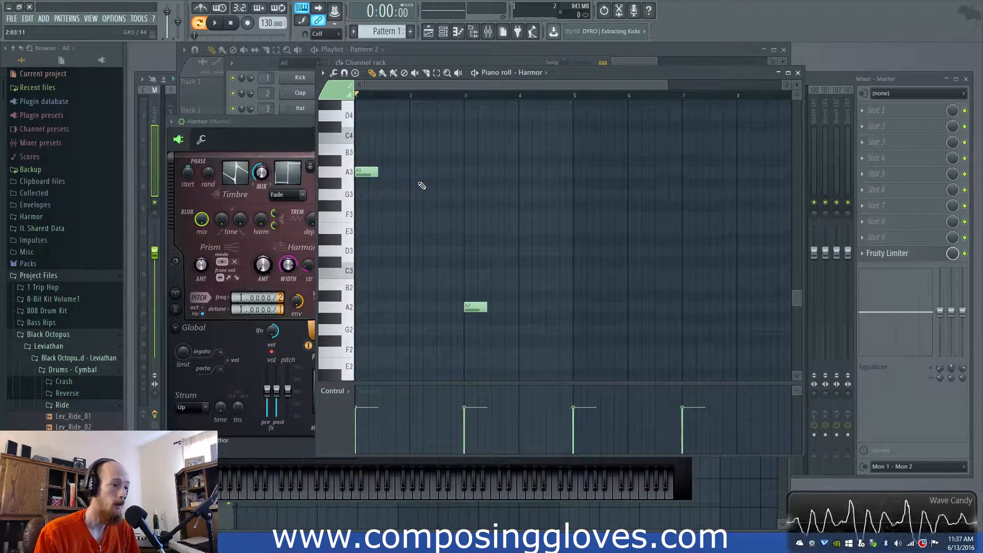
scroll(421, 185, "down", 6)
scroll(422, 186, "up", 6)
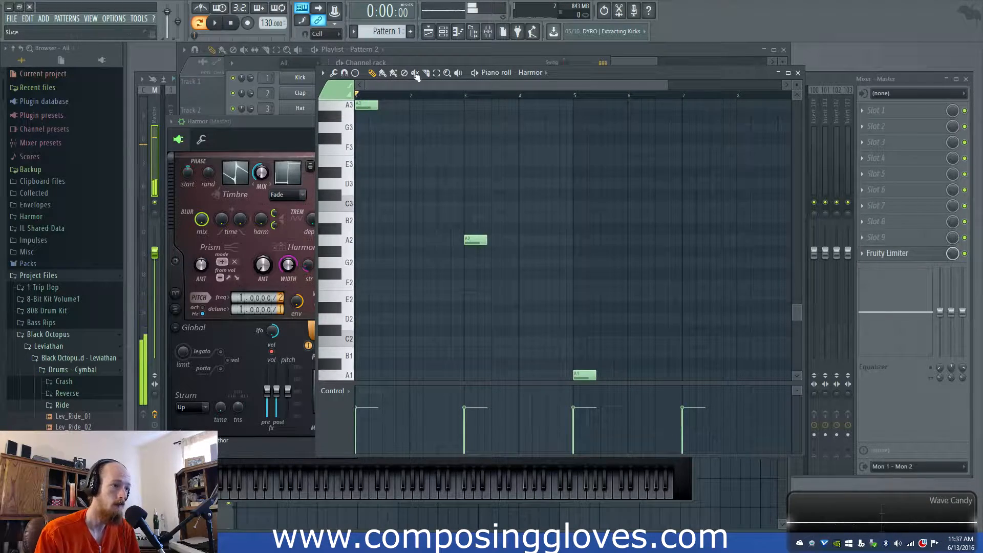
left_click(248, 23)
left_click(601, 165)
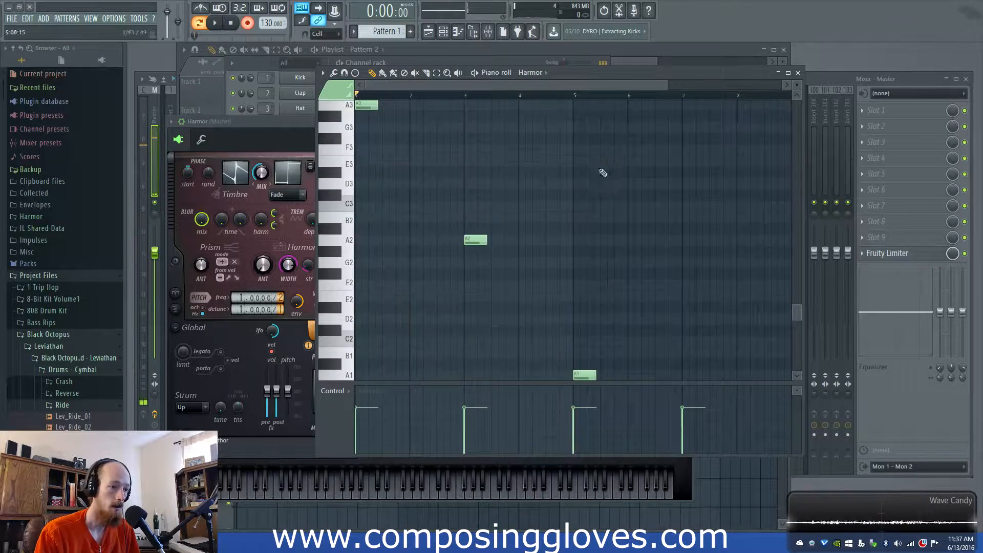
key("space")
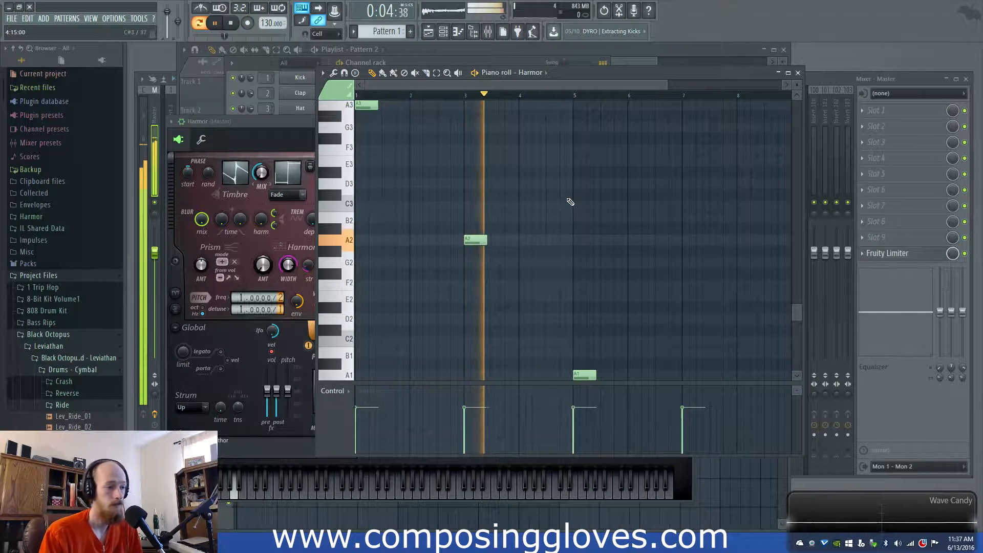
scroll(568, 202, "down", 3)
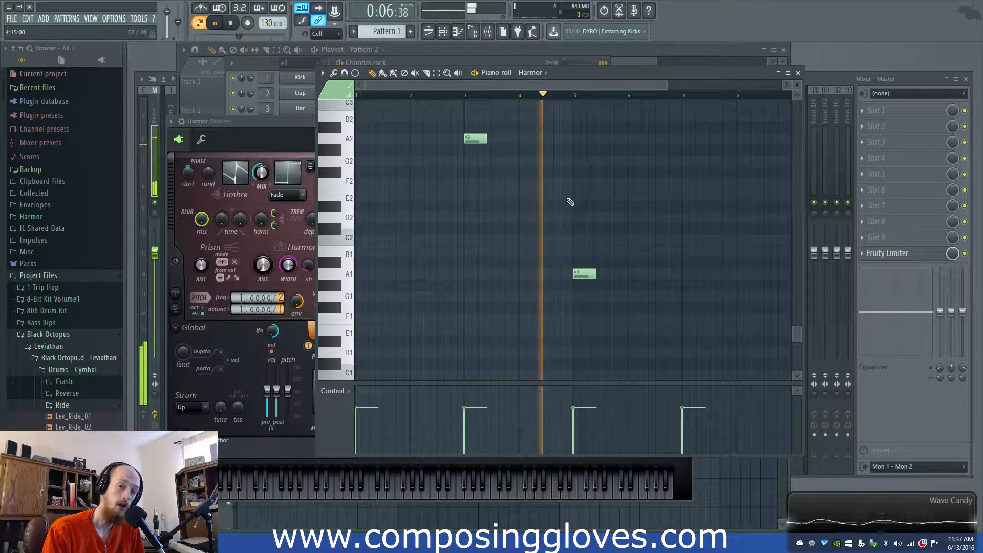
scroll(569, 201, "down", 3)
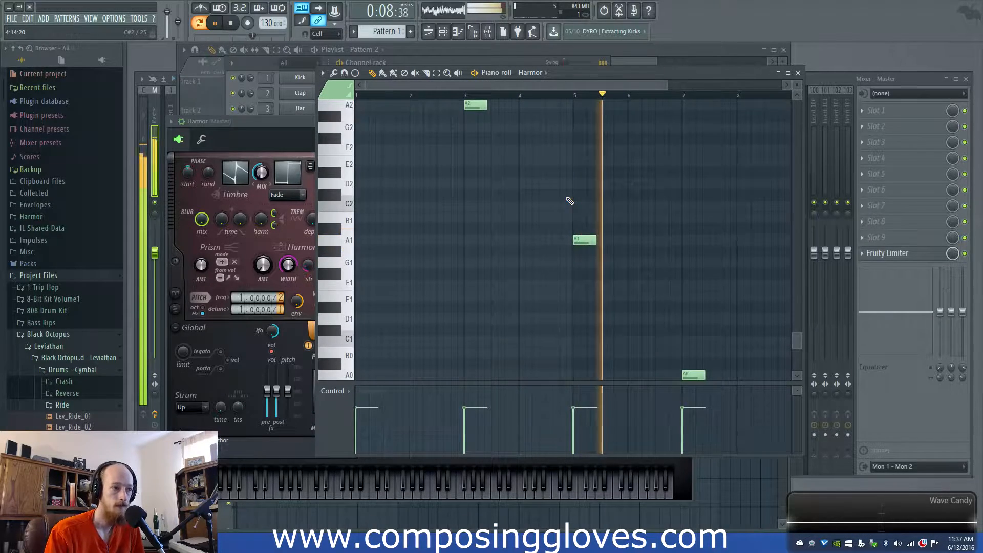
scroll(579, 203, "down", 3)
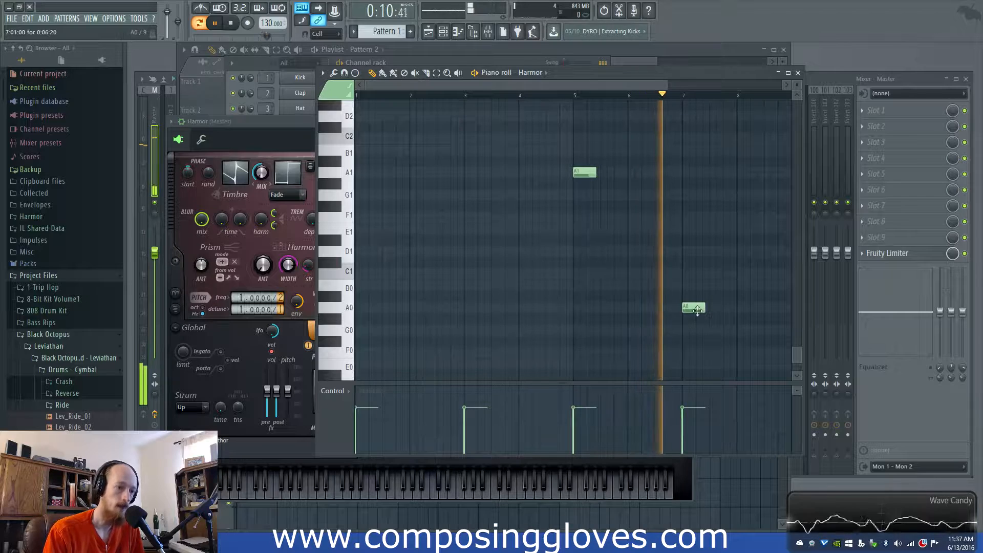
key("space")
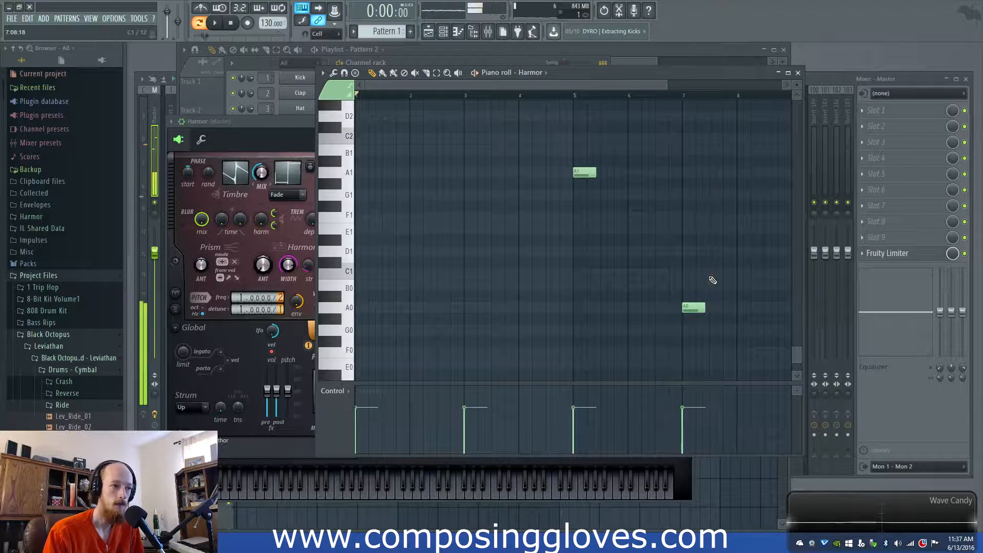
left_click(348, 314)
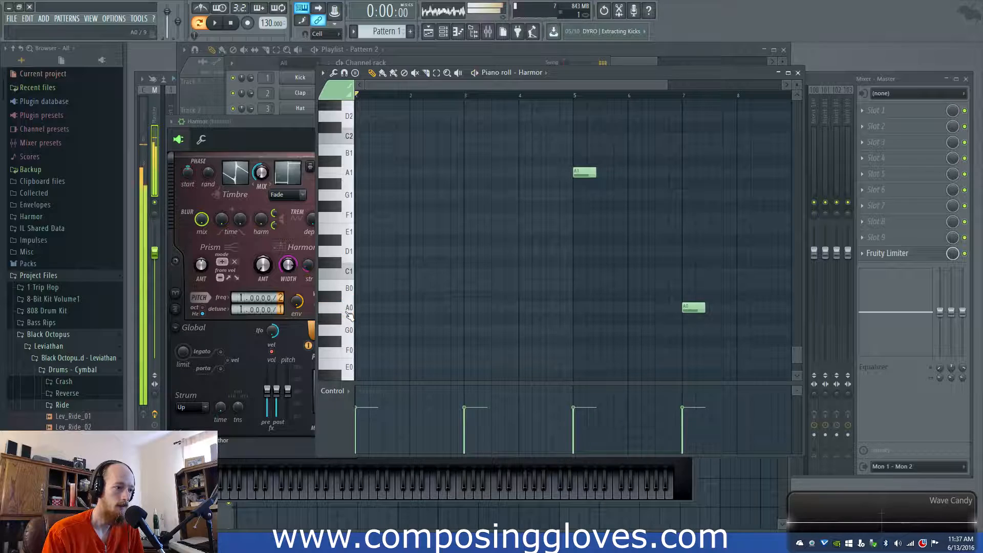
Return to Harmor, choose Classic low pass for filter 1 and sweep its frequency, ending at about 86%
left_click(300, 127)
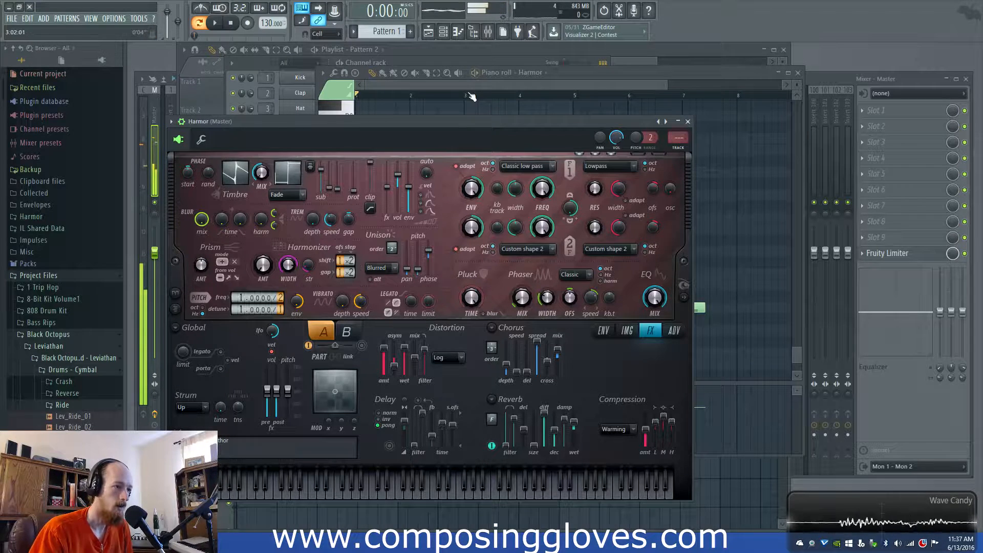
left_click(248, 62)
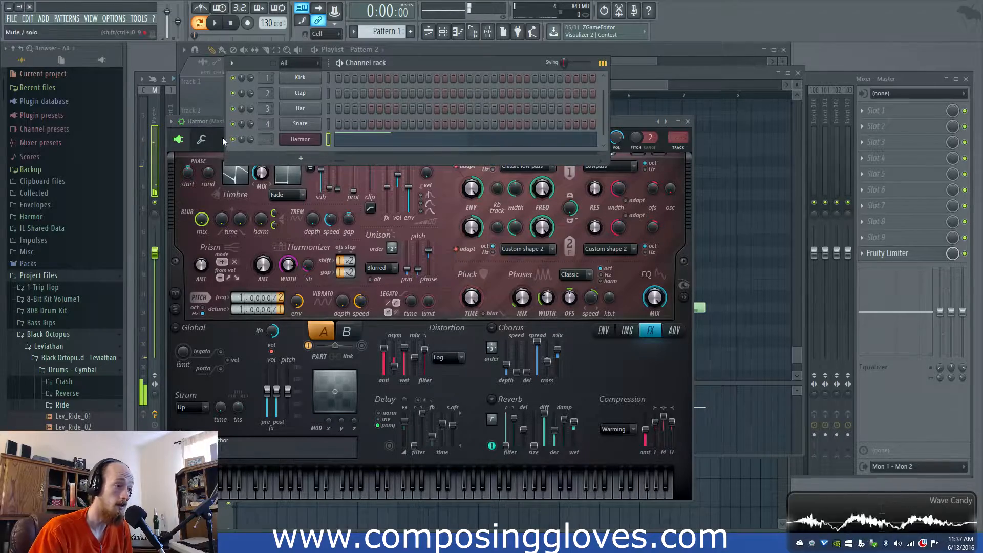
left_click(615, 132)
left_click(526, 166)
left_click(532, 176)
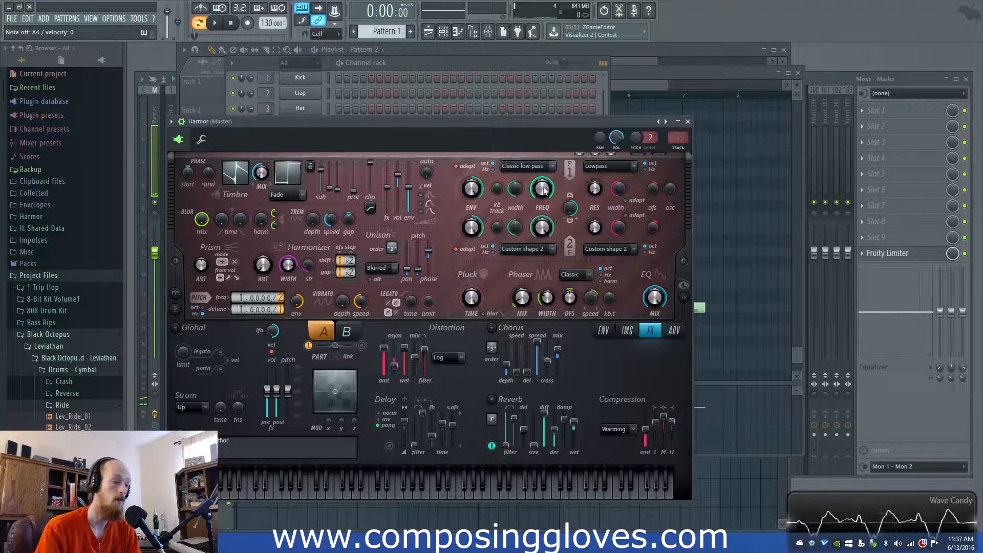
mouse_move(543, 191)
left_mouse_down()
mouse_move(544, 215)
mouse_move(541, 193)
mouse_move(541, 206)
left_mouse_up()
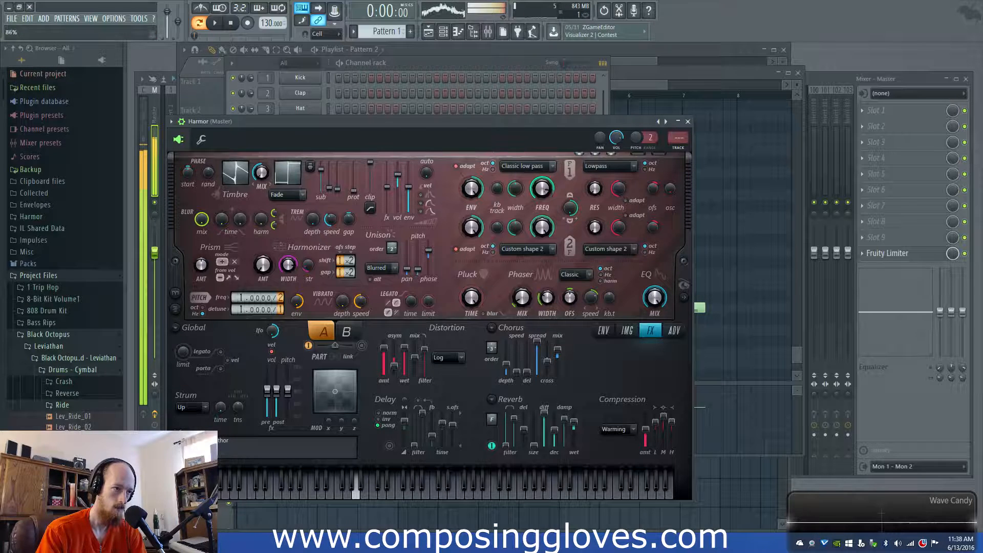
Switch filter 1 to Classic band pass, lower its frequency to about 41% and widen its width to about 91%
left_click(547, 168)
left_click(546, 192)
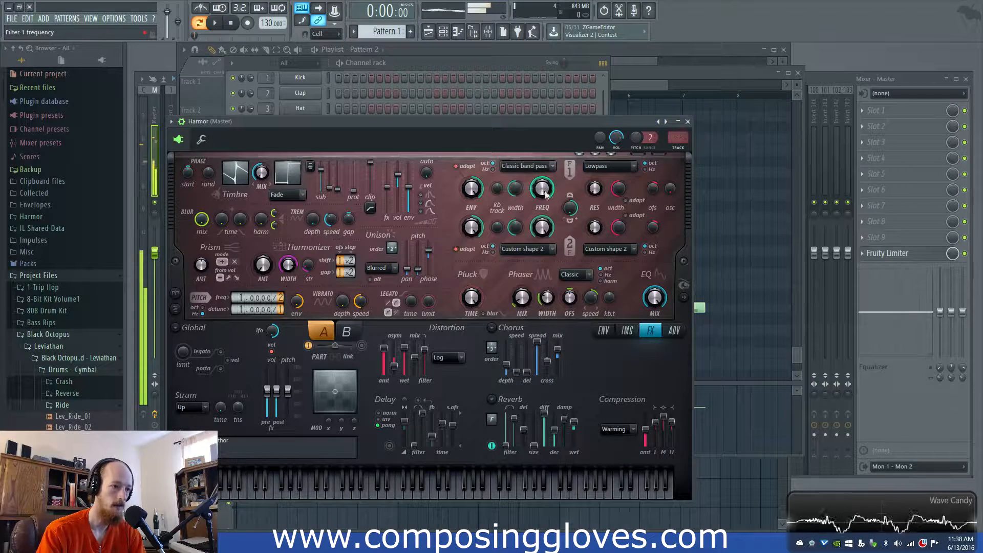
mouse_move(545, 191)
left_mouse_down()
mouse_move(543, 203)
mouse_move(541, 173)
mouse_move(541, 190)
mouse_move(515, 167)
mouse_move(540, 201)
left_mouse_up()
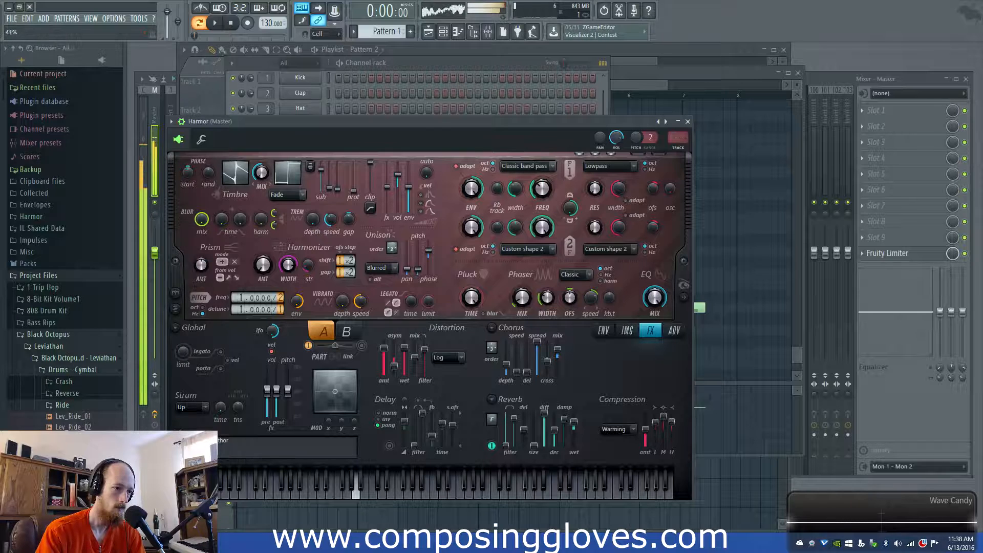
left_click_drag(515, 188, 515, 164)
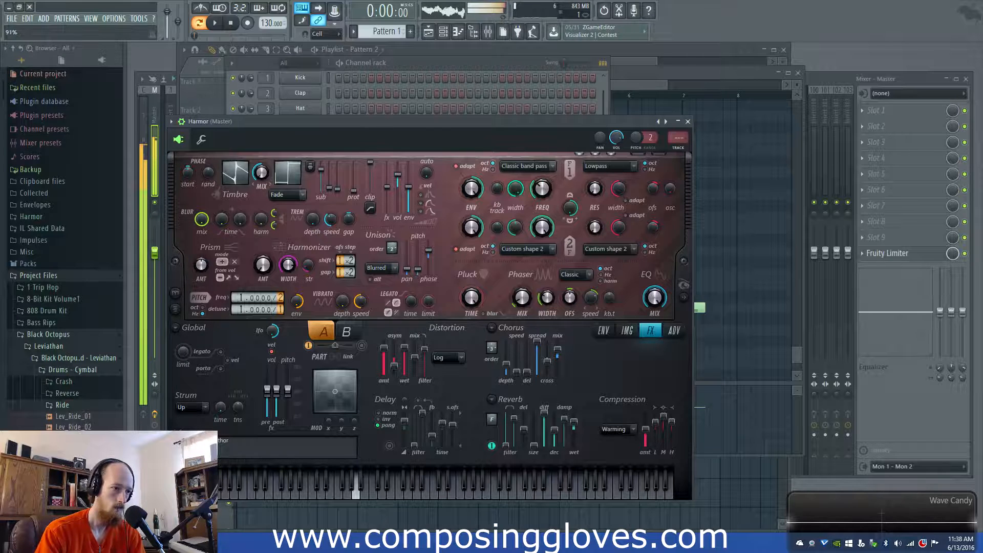
Set filter 1 to Classic band stop and sweep its frequency, going as low as about 6%
left_click(526, 166)
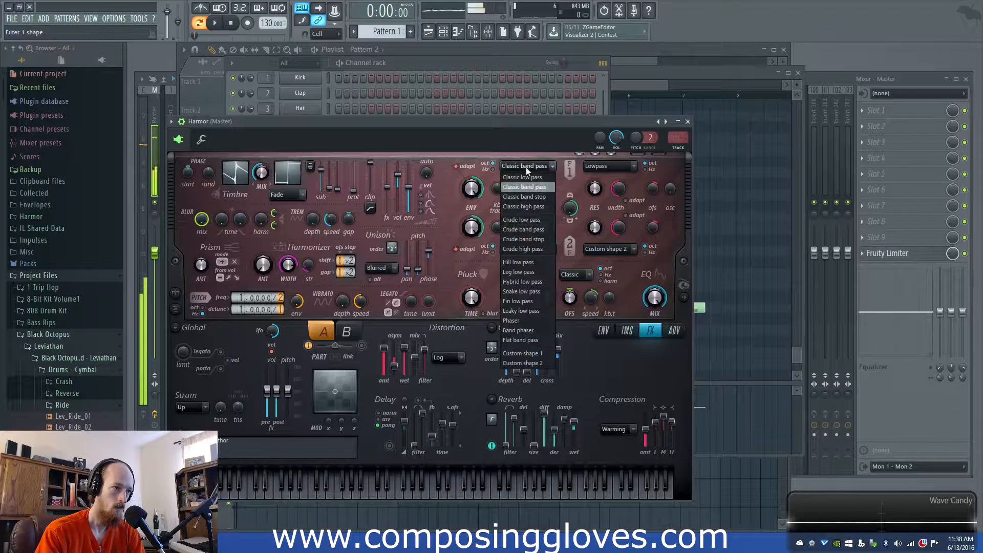
left_click(543, 199)
left_click_drag(544, 199, 543, 193)
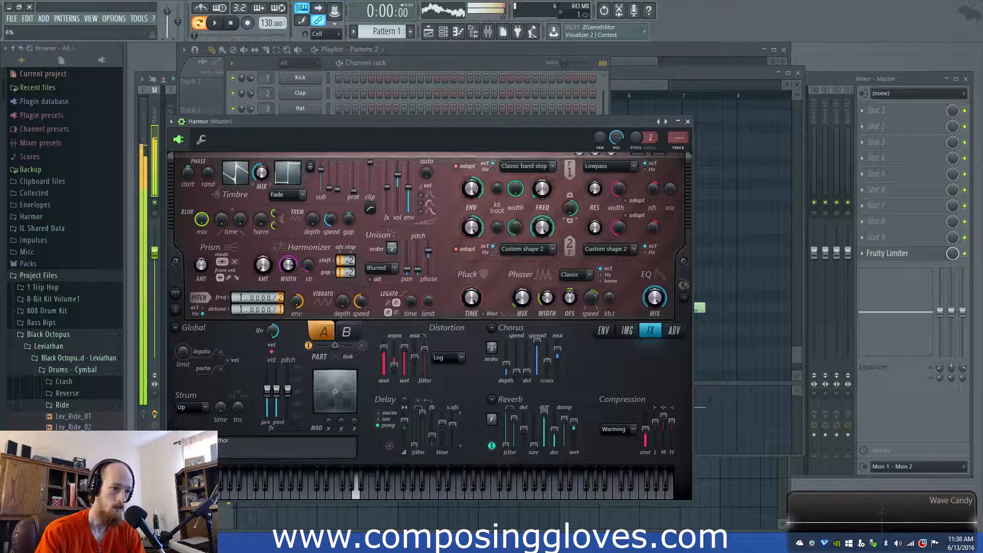
left_click(512, 166)
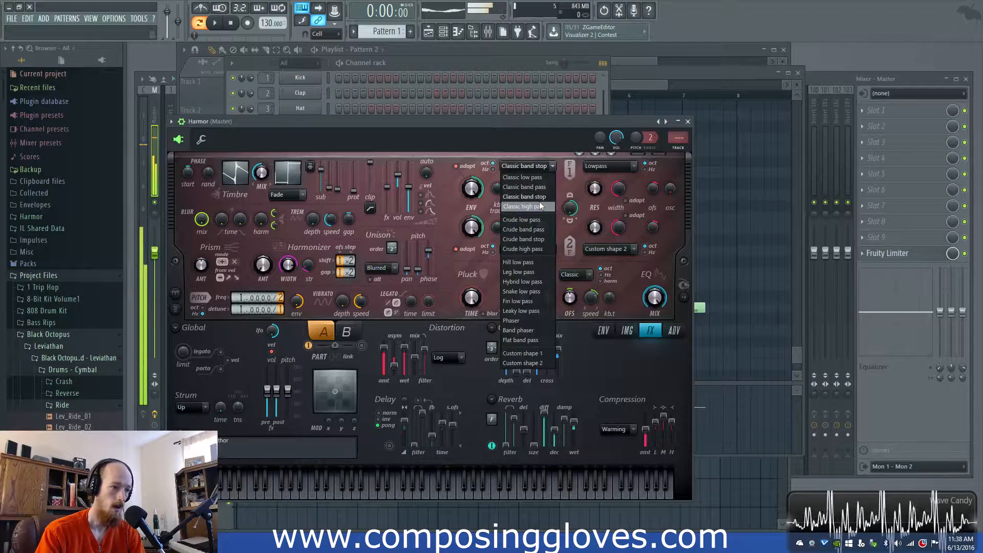
left_click(523, 141)
left_click_drag(538, 187, 538, 199)
Set filter 1 to Classic high pass, reduce its width to about 45% and adjust its frequency to about 55%
left_click(533, 168)
left_click(539, 206)
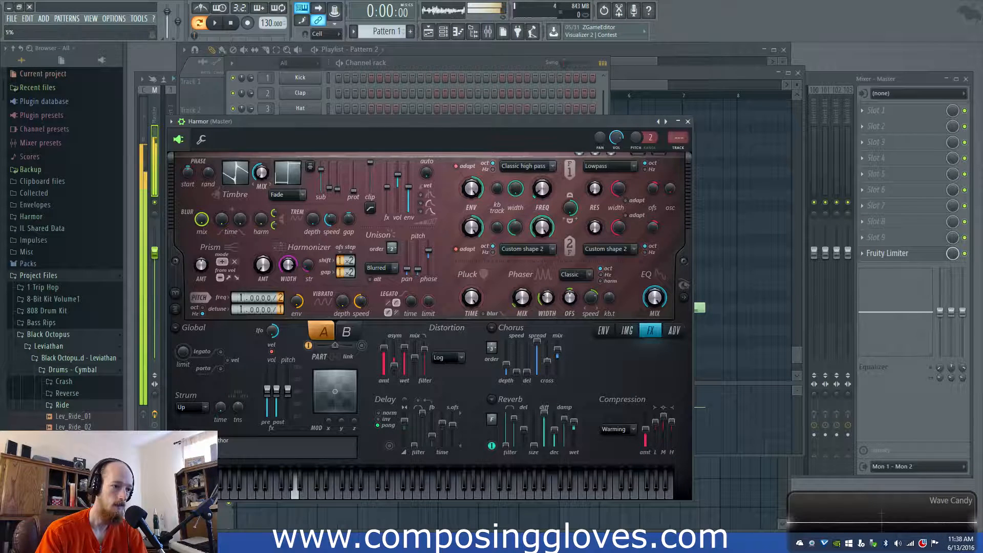
left_click_drag(516, 190, 515, 211)
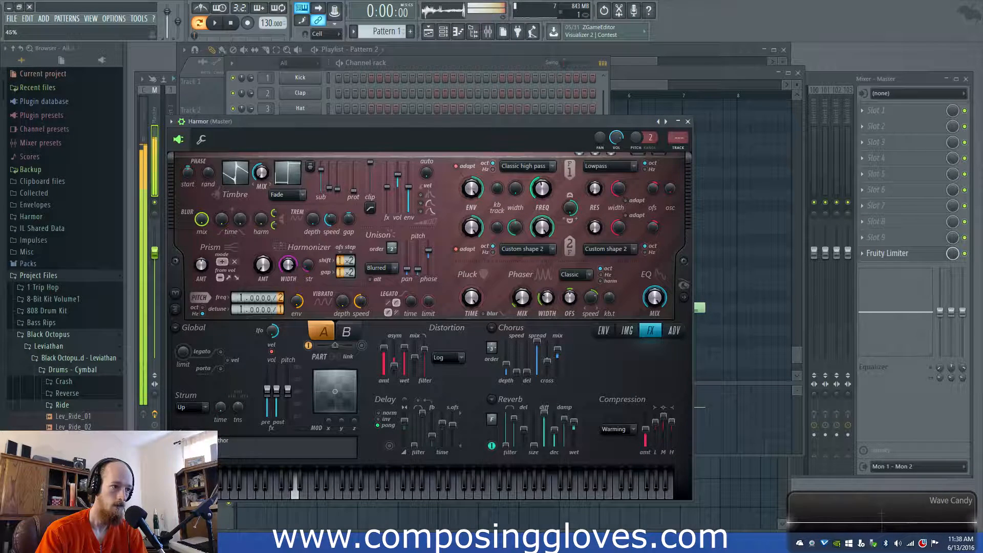
mouse_move(542, 188)
left_mouse_down()
mouse_move(542, 211)
mouse_move(542, 192)
left_mouse_up()
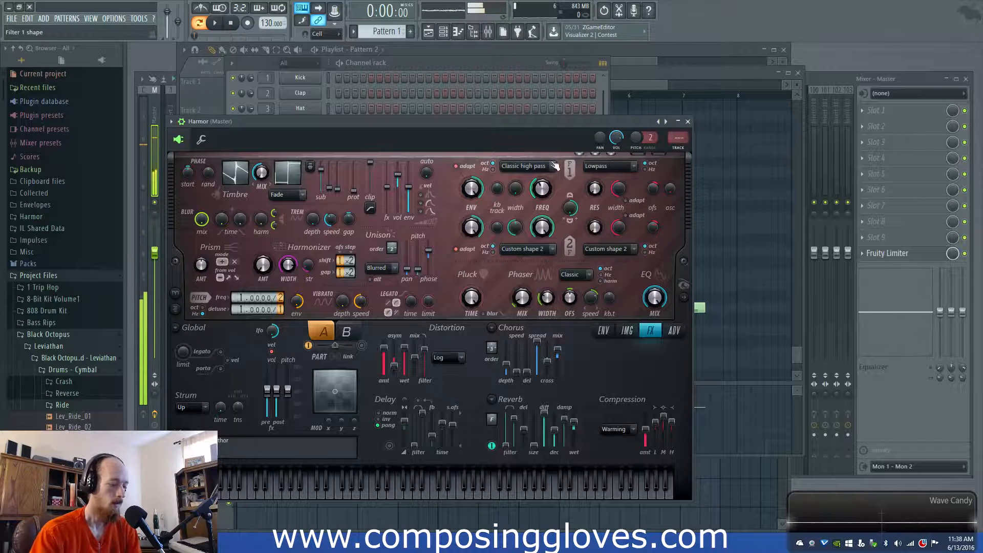
left_click(552, 177)
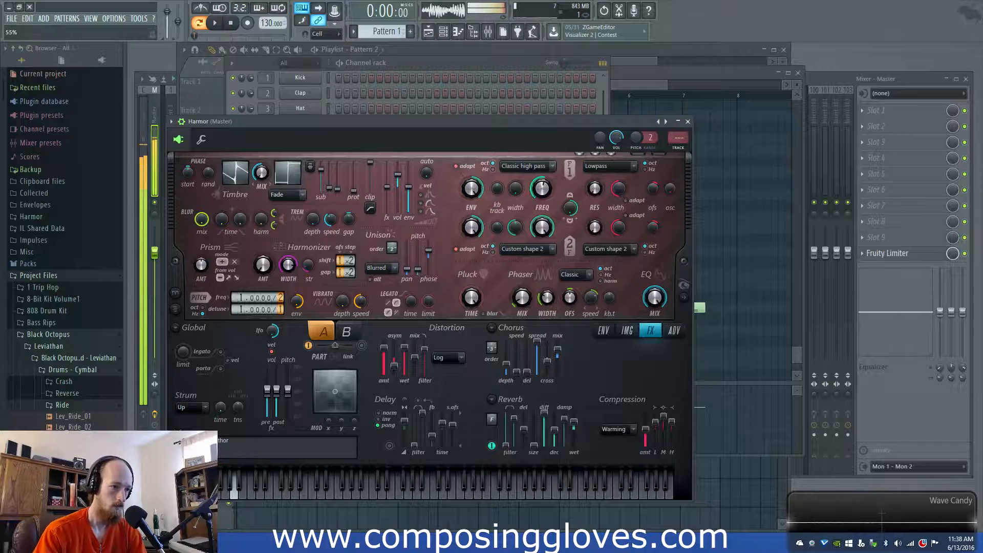
Move the Harmor window higher and set filter 1 back to Classic low pass
left_click_drag(519, 116, 540, 78)
left_click(547, 127)
left_click(548, 137)
left_click_drag(530, 86, 546, 86)
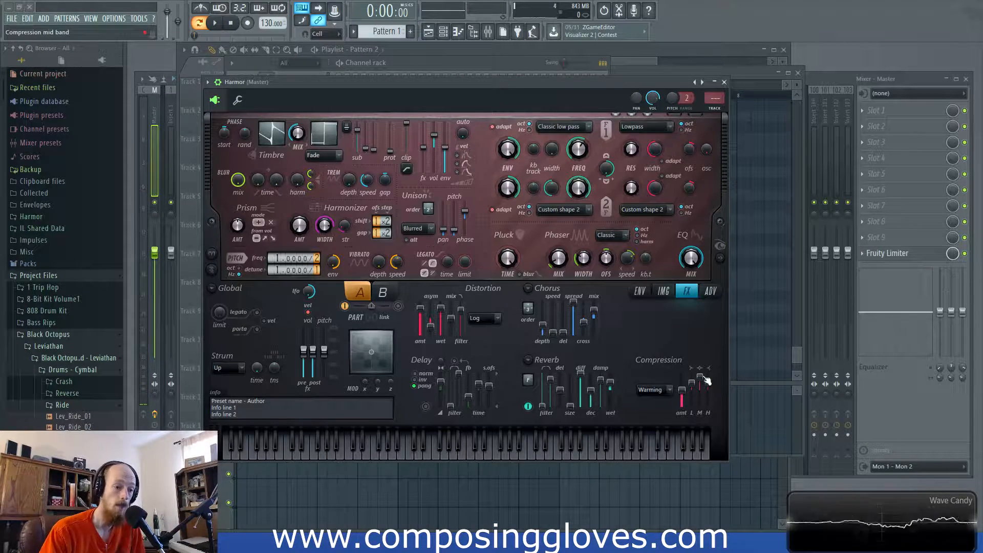
Try lowering the mid band of Harmor's compression, and raise it back to its former level
mouse_move(702, 377)
left_mouse_down()
mouse_move(703, 401)
mouse_move(703, 374)
mouse_move(701, 396)
mouse_move(692, 387)
left_mouse_up()
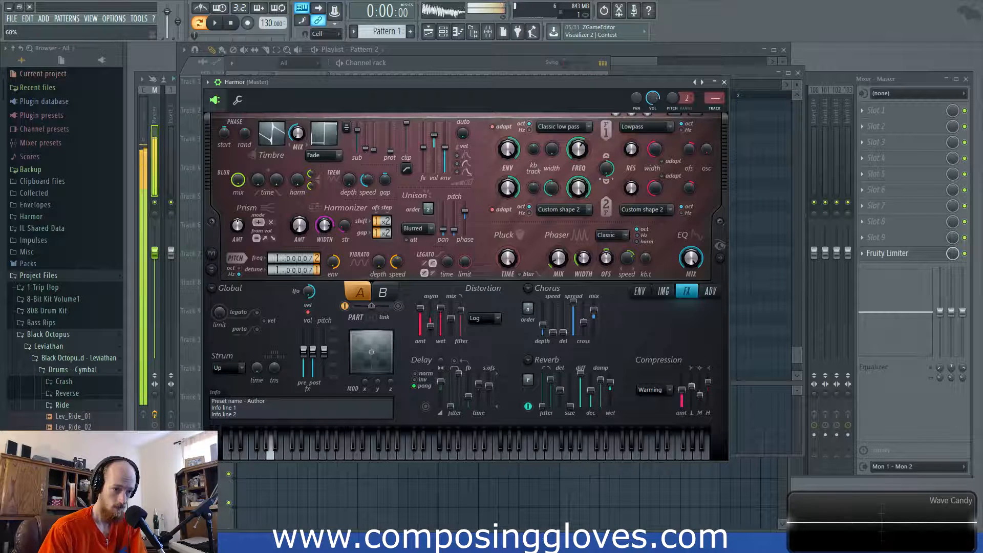
left_click_drag(700, 395, 700, 379)
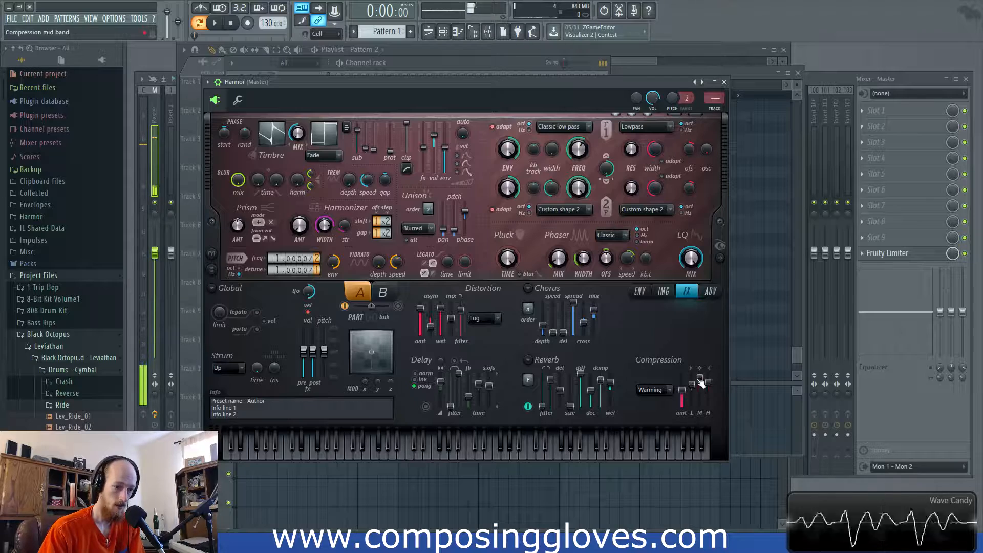
Display the Global EQ envelope, lower its mid-range peak slightly and return to Harmor's effects page
left_click(696, 262)
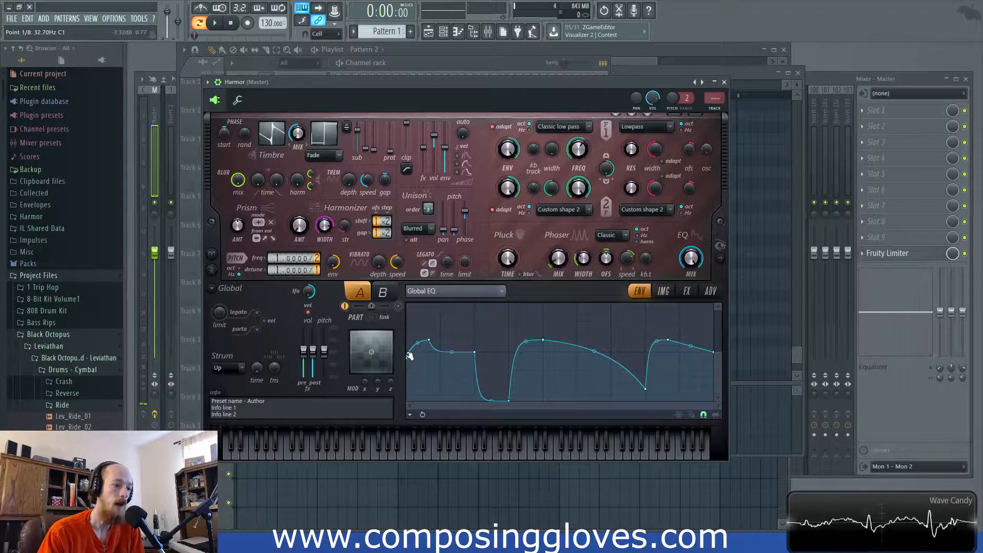
mouse_move(544, 340)
left_mouse_down()
mouse_move(568, 378)
mouse_move(554, 346)
left_mouse_up()
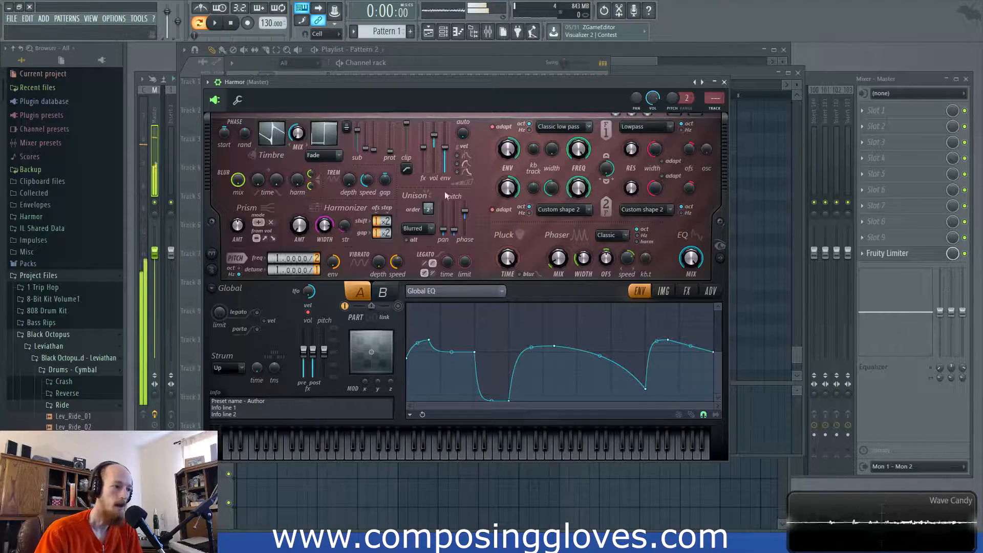
left_click(711, 292)
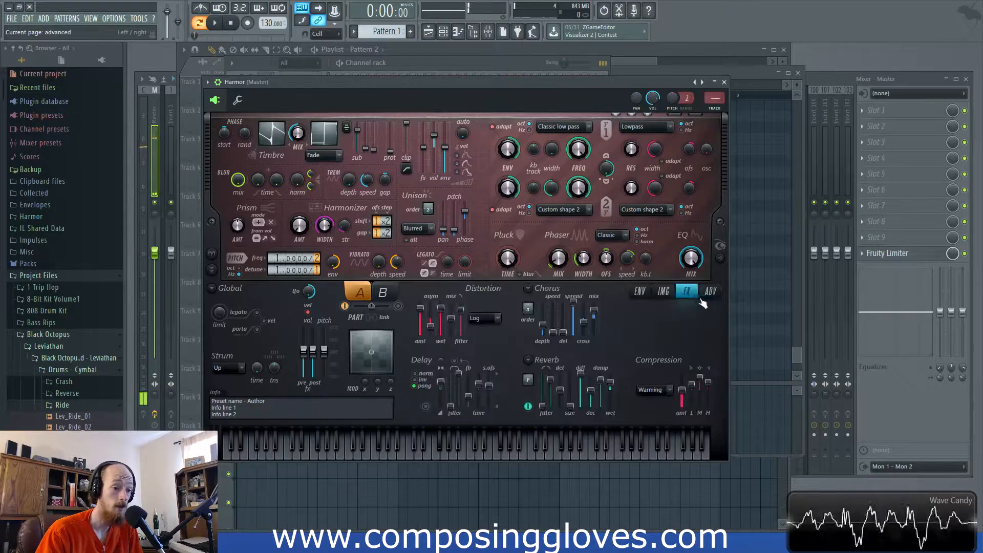
left_click(711, 293)
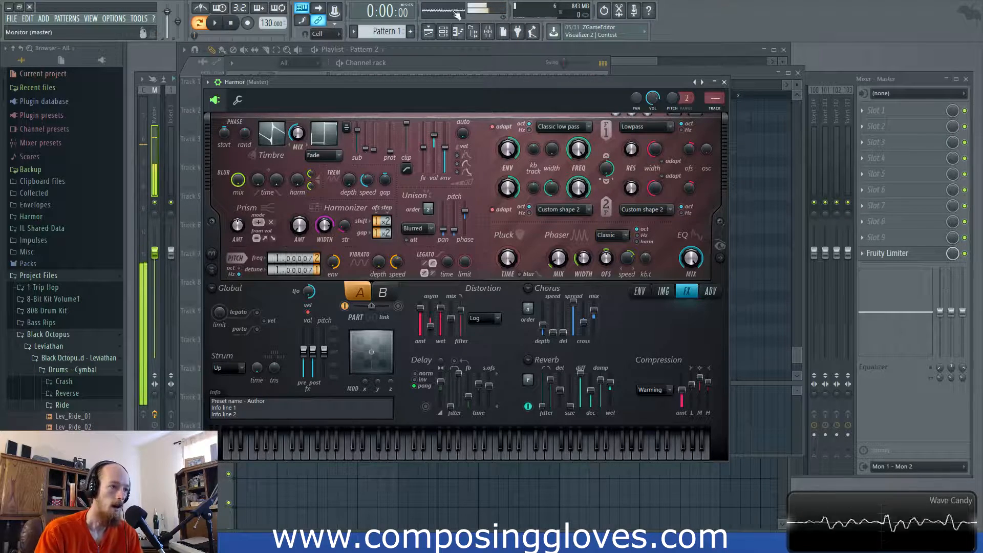
Shift the CPU and memory panel farther along the toolbar and set the output monitor to a Long oscilloscope view
left_click_drag(512, 18, 671, 11)
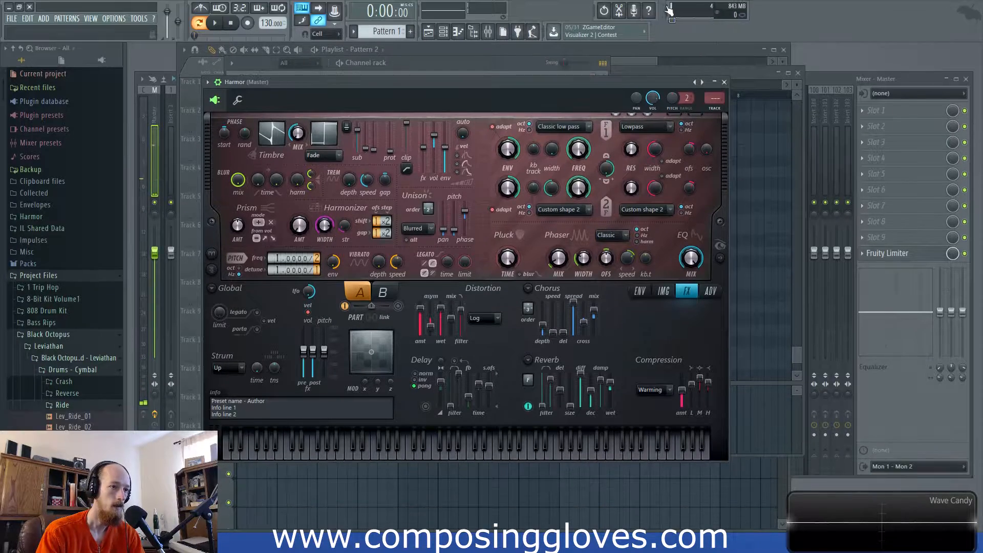
right_click(462, 15)
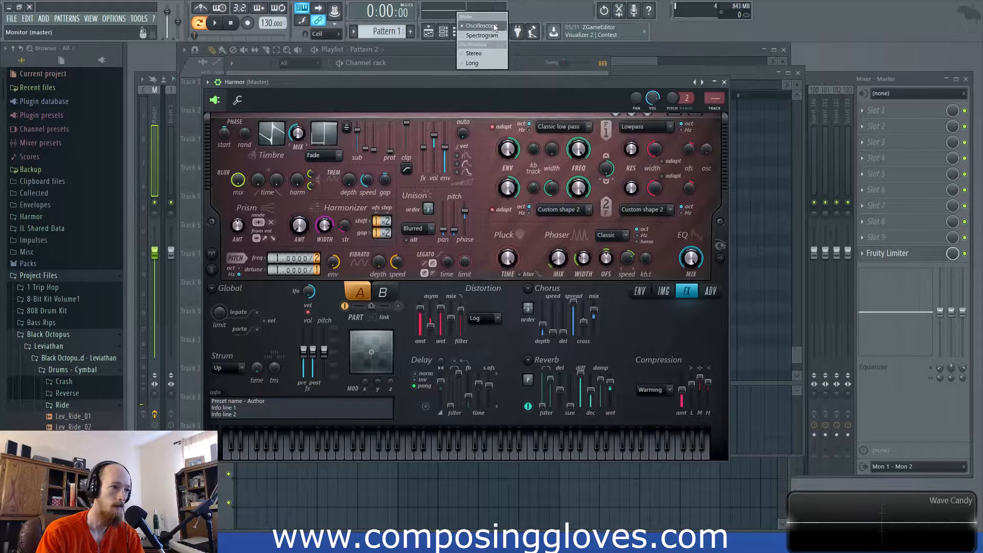
left_click(487, 64)
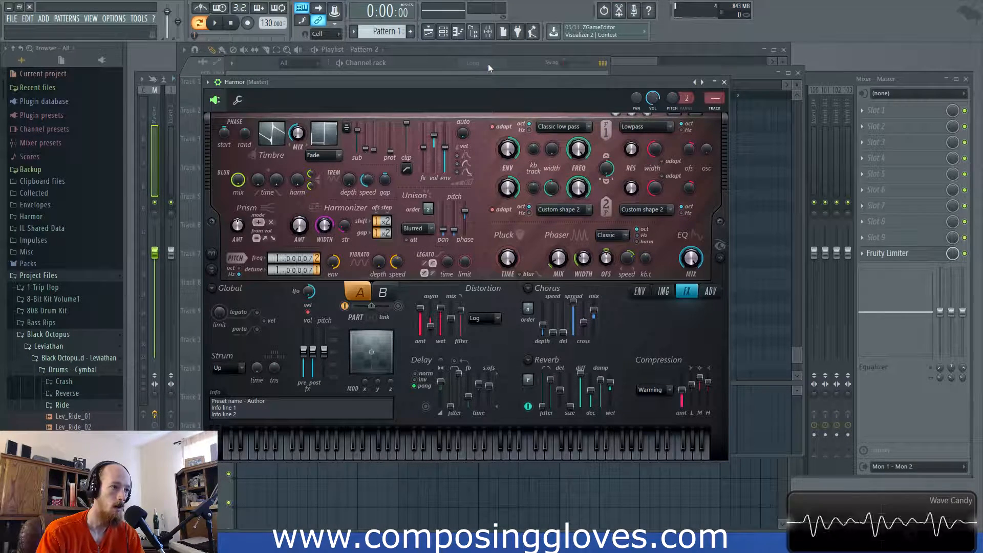
right_click(459, 14)
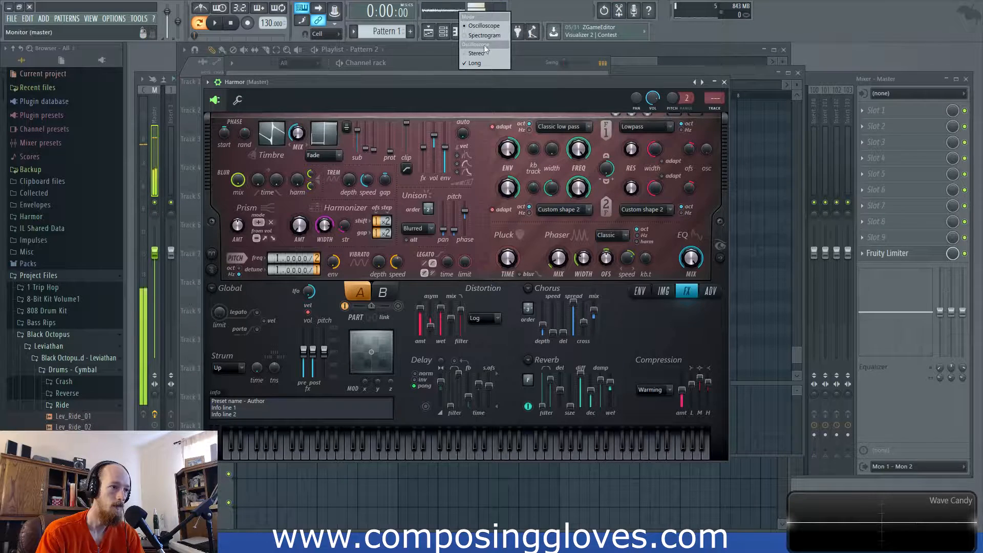
right_click(448, 12)
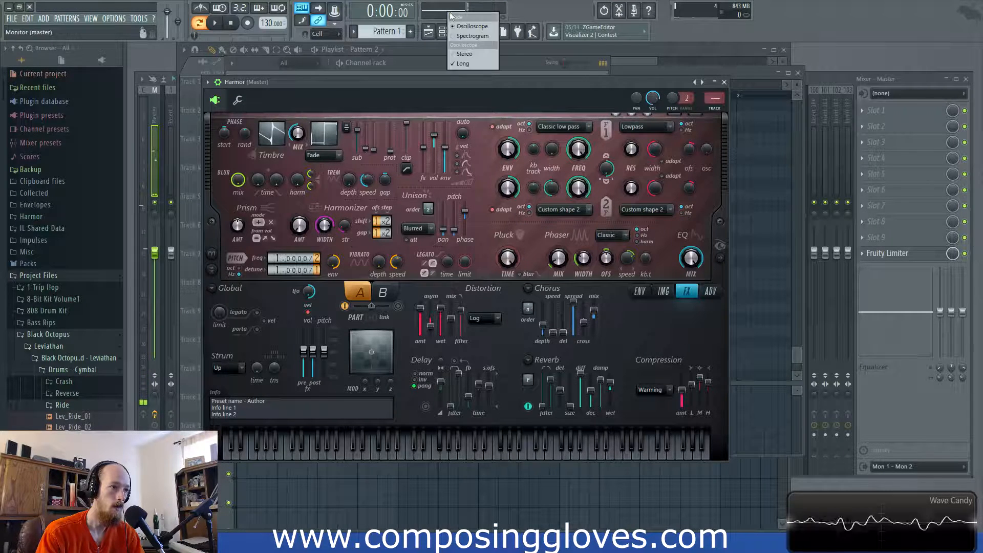
left_click(485, 27)
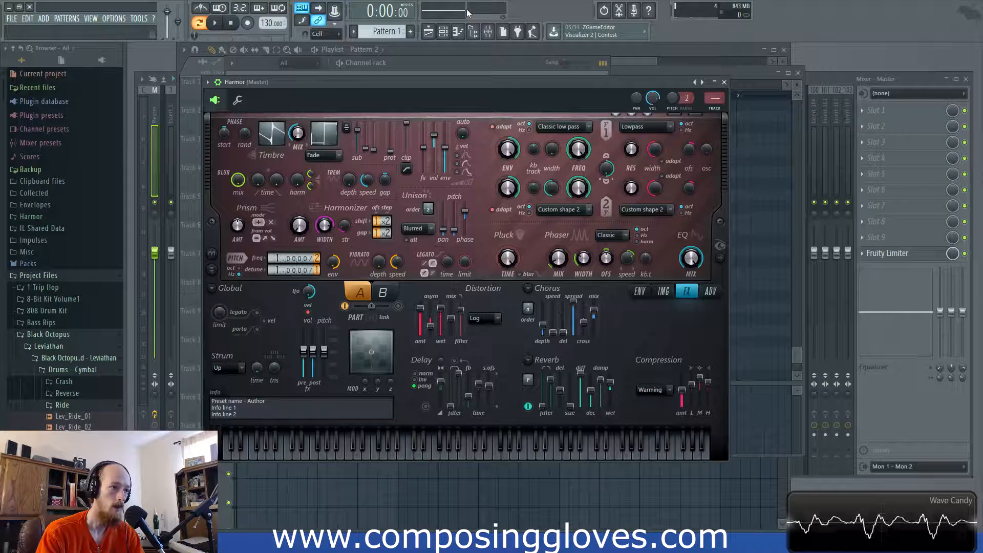
Try the output monitor's Spectrogram mode, return it to Oscilloscope and widen the monitor panel
right_click(422, 13)
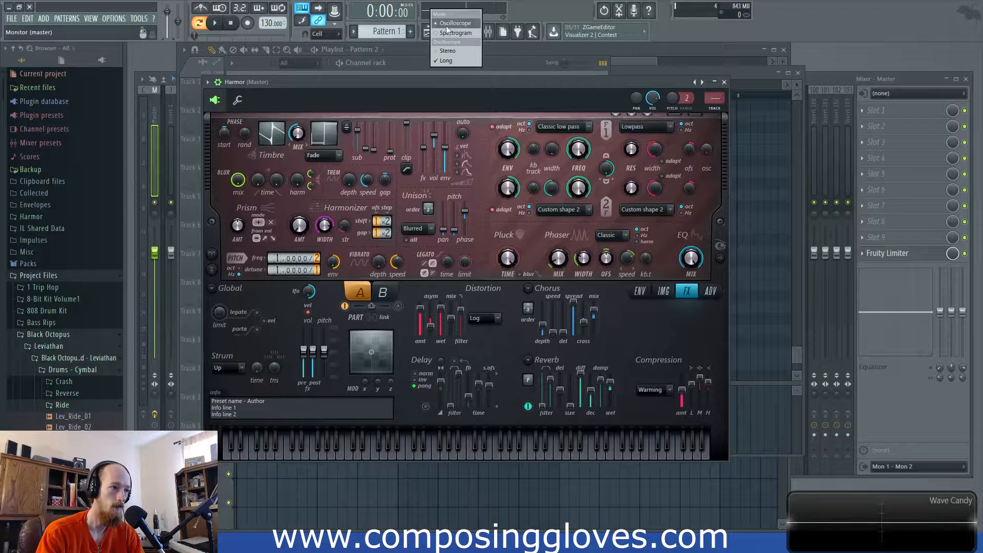
left_click(459, 33)
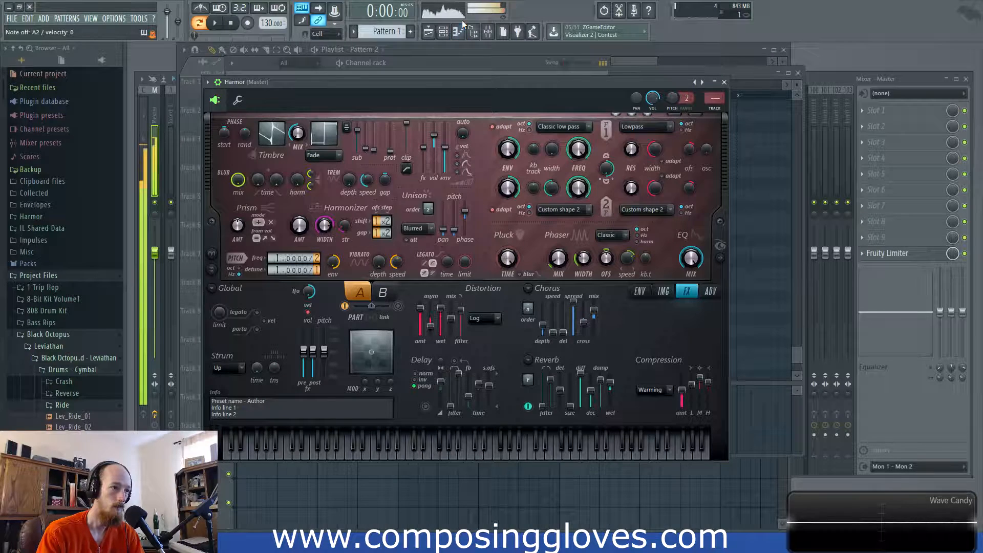
right_click(445, 11)
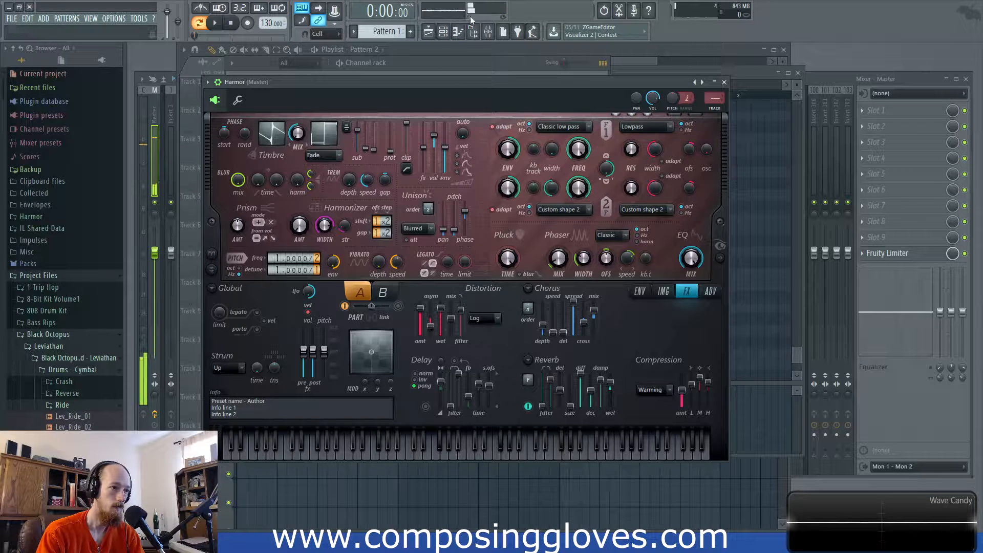
left_click_drag(507, 10, 601, 11)
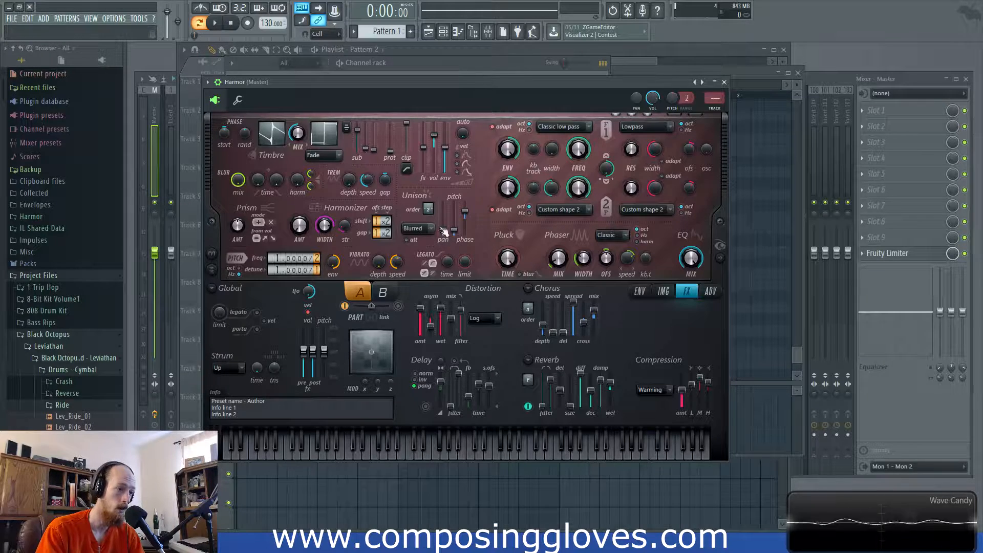
Try raising Harmor's unison pitch to the maximum, and bring it back down to its former low level
mouse_move(444, 206)
left_mouse_down()
mouse_move(447, 239)
mouse_move(453, 217)
left_mouse_up()
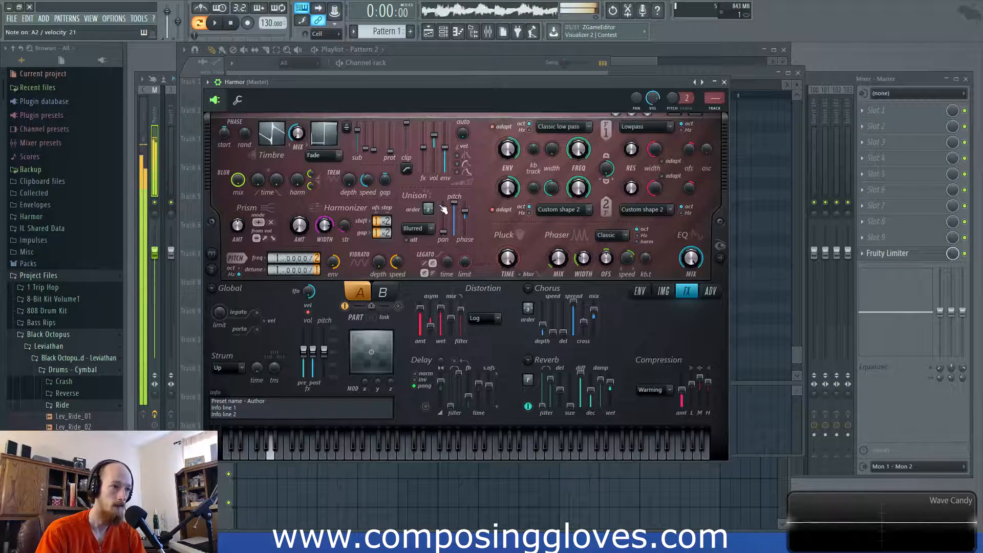
left_click_drag(453, 216, 455, 233)
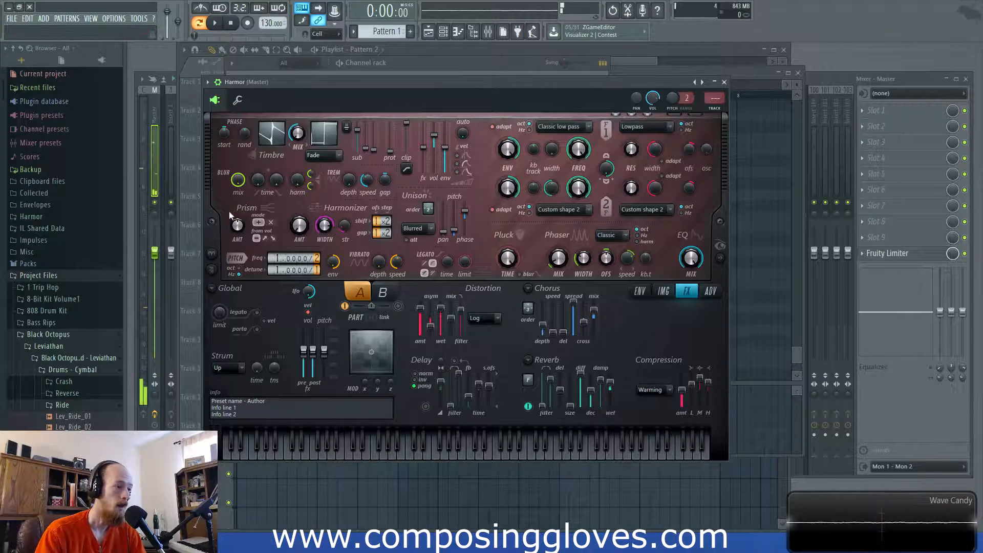
Examine Harmor's Timbre 1 harmonic level and Harmonic randomness shapes and the list of other editable targets
left_click(274, 134)
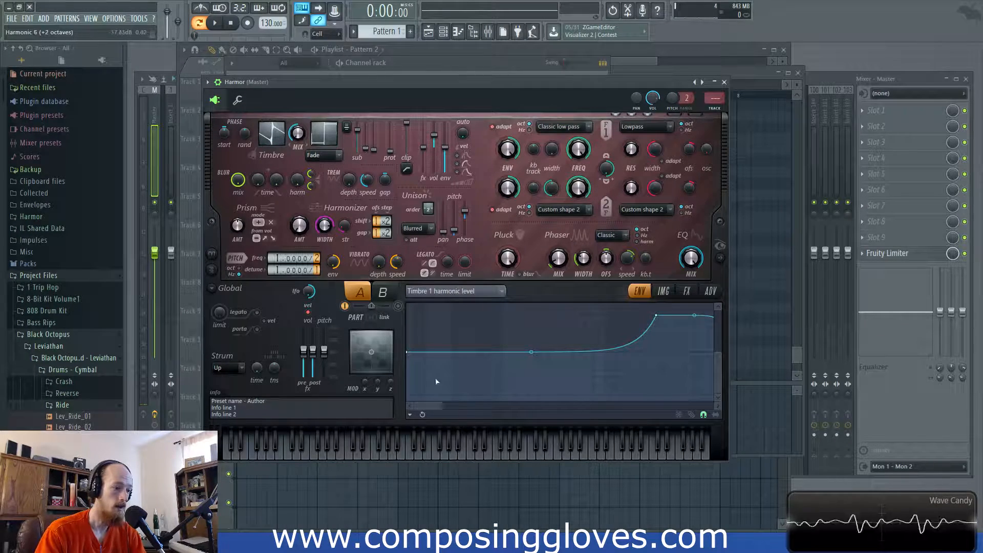
left_click(442, 408)
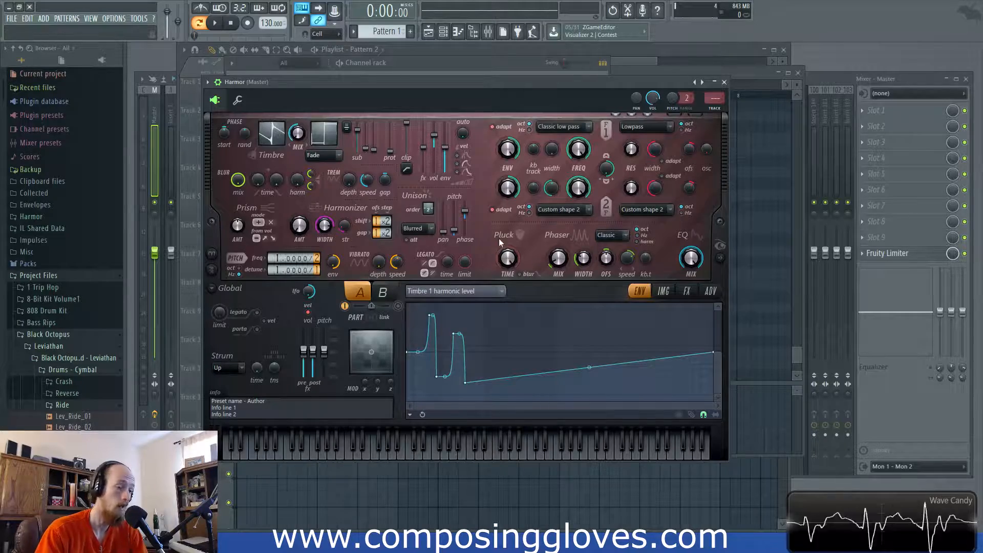
left_click(441, 292)
left_click(629, 213)
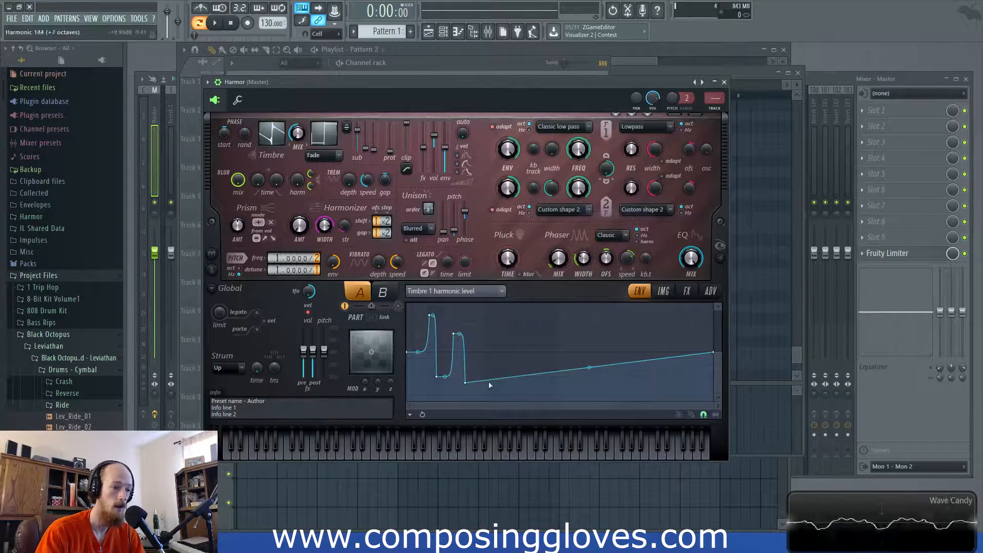
left_click(470, 293)
left_click(583, 233)
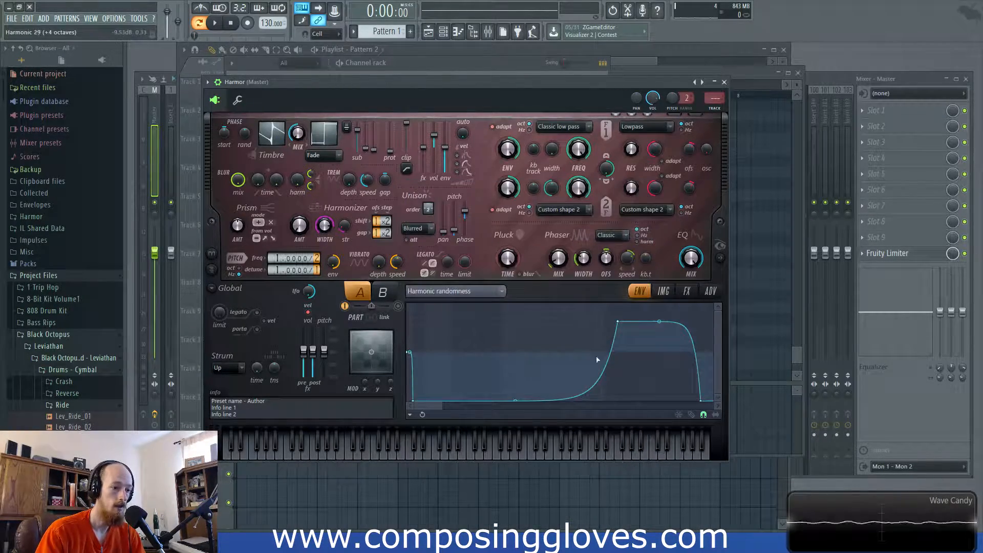
left_click(474, 290)
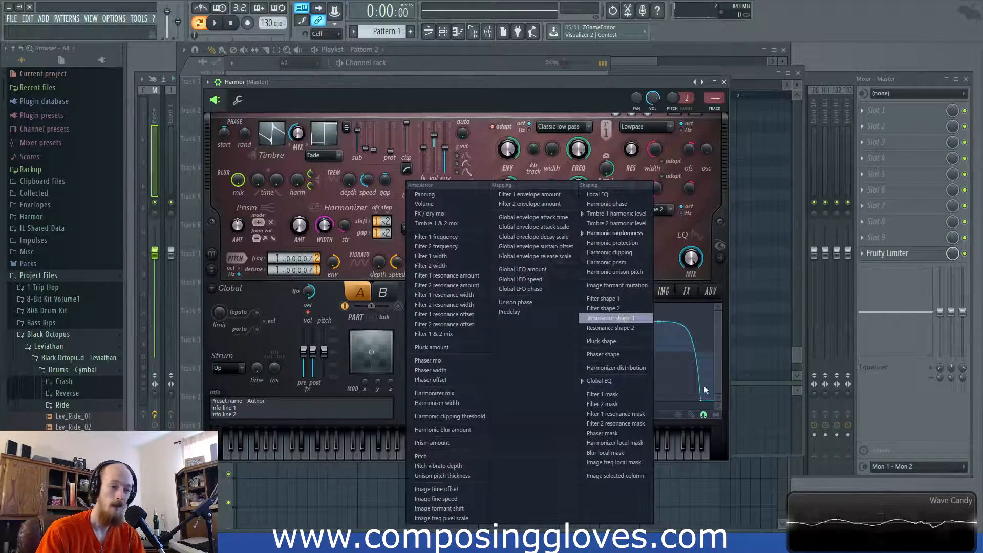
left_click(726, 397)
Add a second Harmor instance from the channel rack and display its effects page
key("F6")
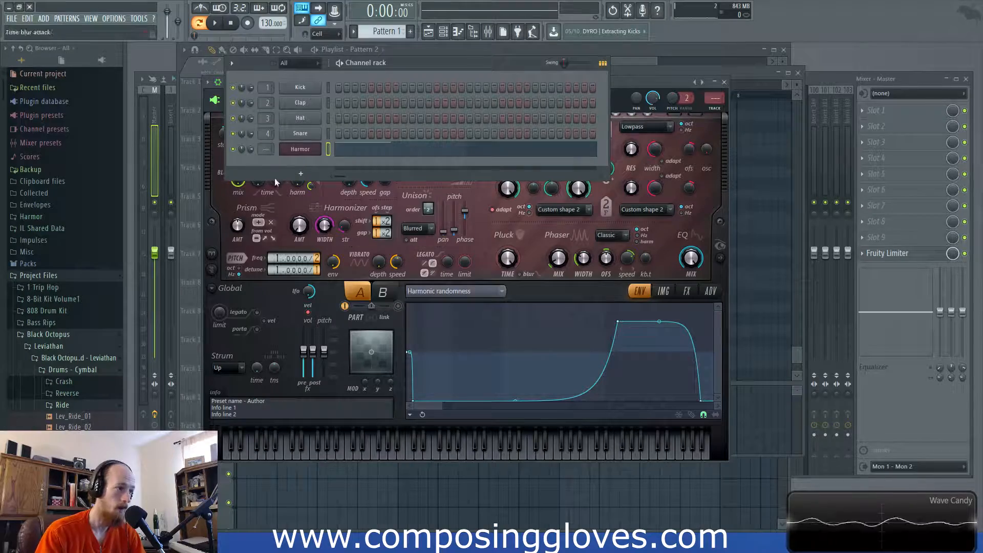
left_click(275, 177)
left_click(421, 20)
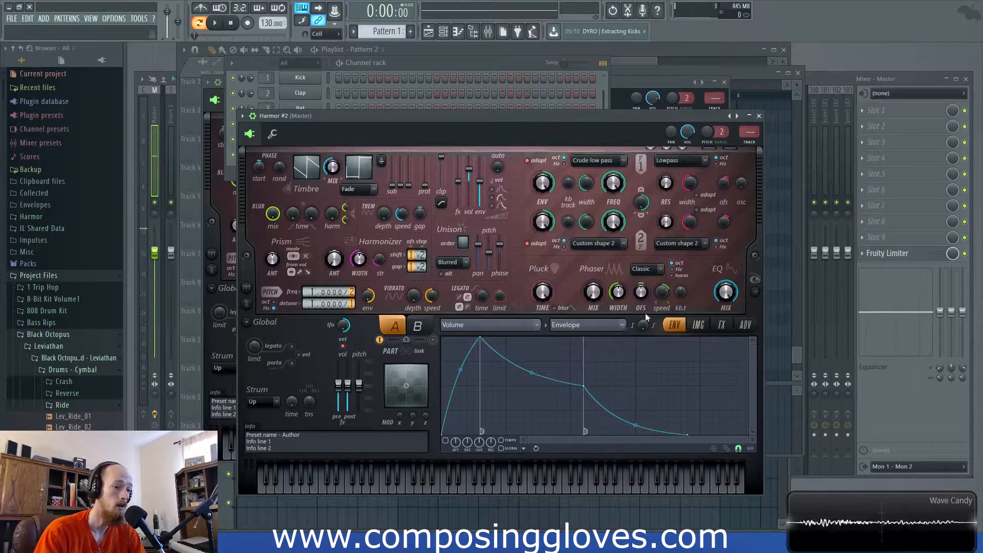
left_click(698, 324)
left_click(722, 324)
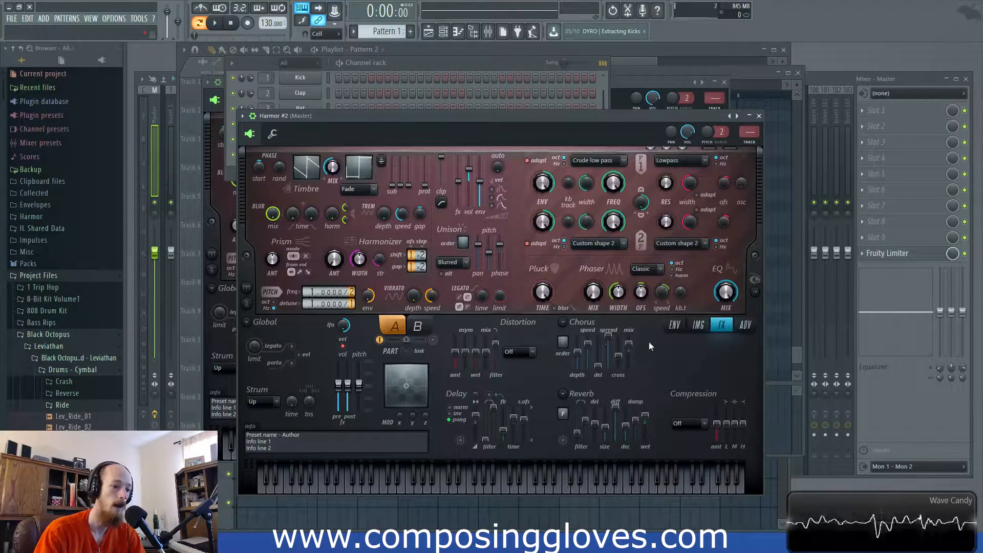
left_click(674, 325)
left_click(722, 327)
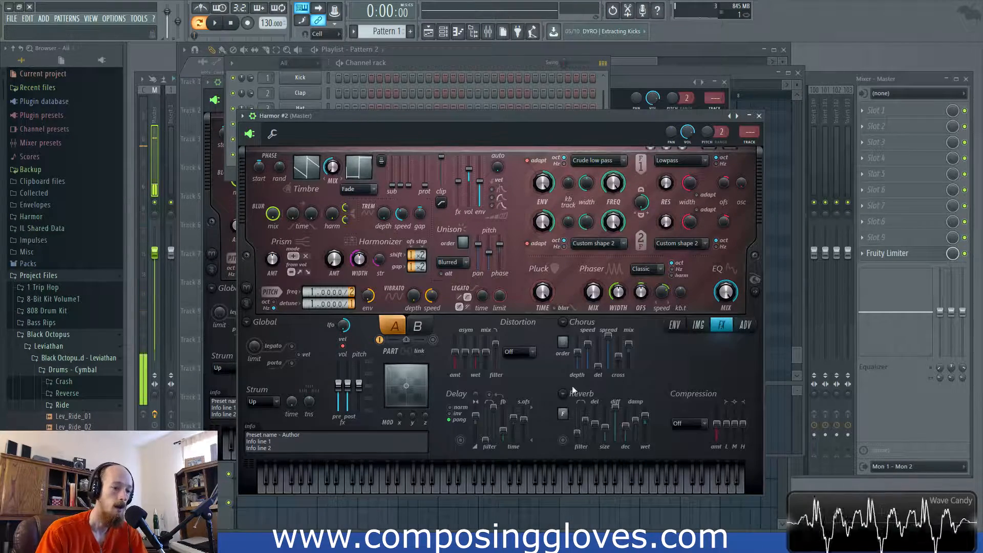
Set the new Harmor's distortion to Flat hat and raise its amount almost to full
left_click(518, 351)
left_click(514, 400)
left_click_drag(457, 359, 457, 340)
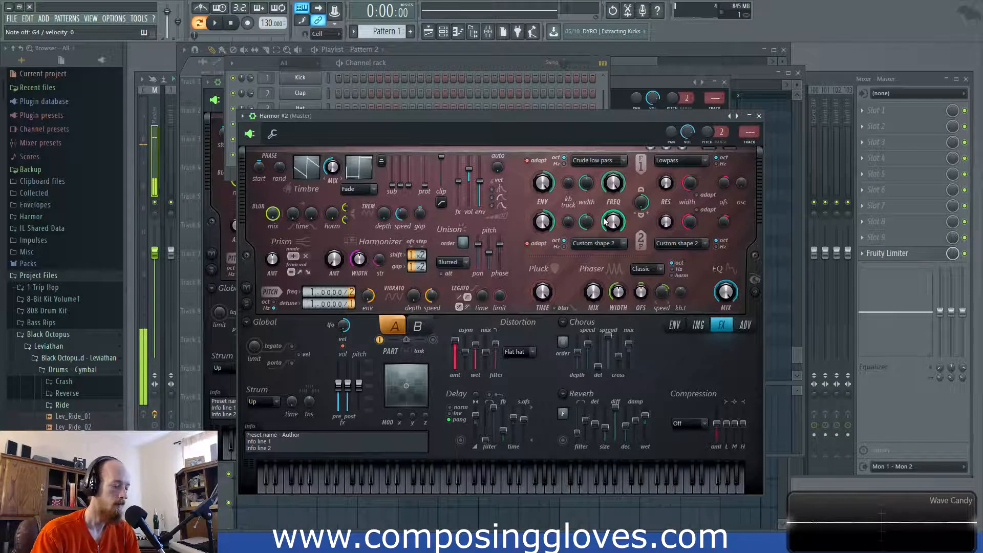
Increase the new Harmor's unison order, lower the unison pan and raise the unison pitch
left_click_drag(463, 243, 463, 234)
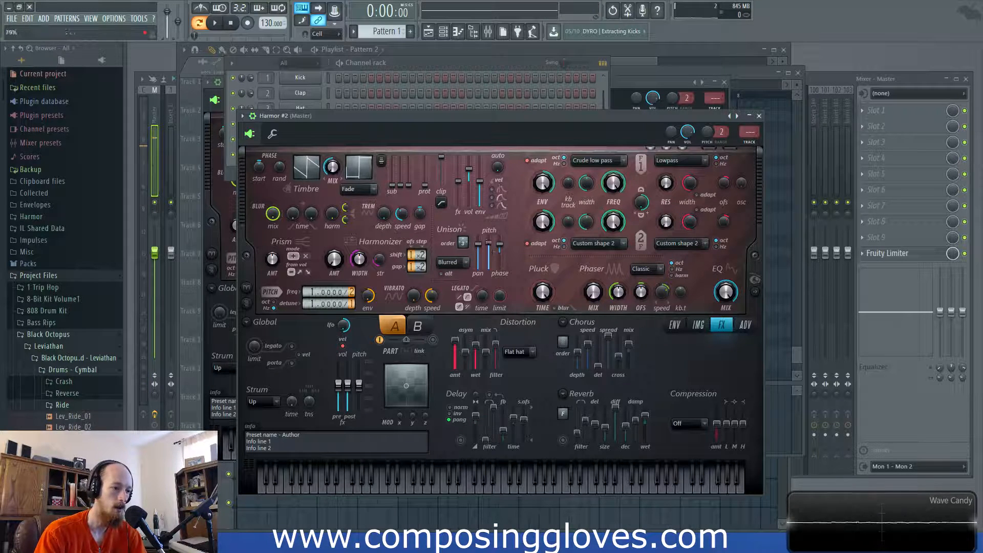
left_click_drag(479, 248, 502, 251)
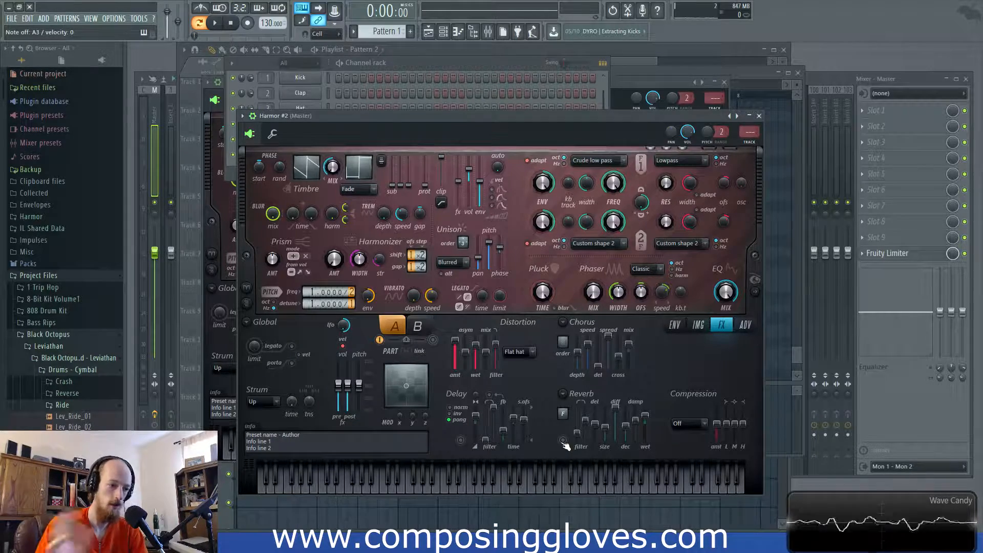
Enable the new Harmor's reverb and set its compression to Warming
left_click_drag(563, 444, 580, 441)
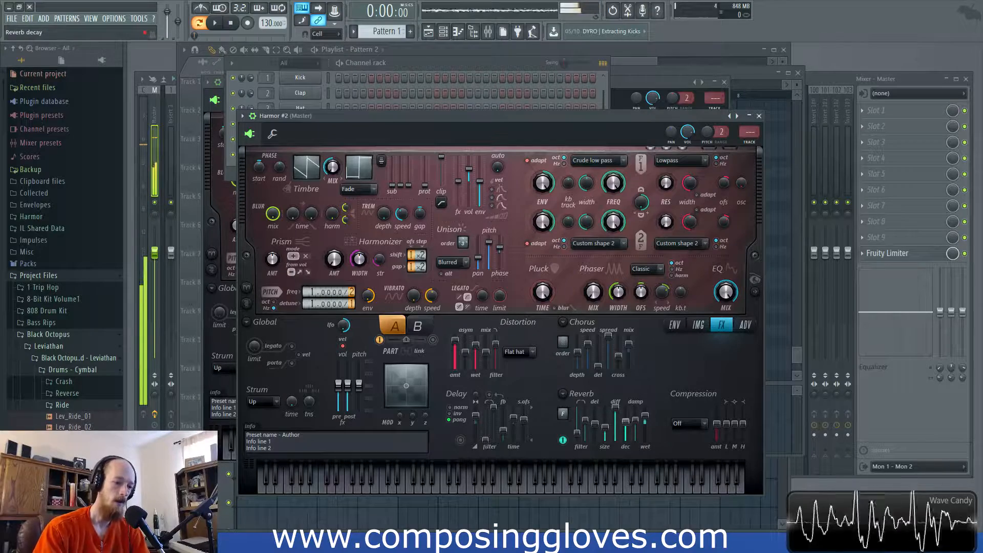
left_click(688, 423)
left_click(686, 439)
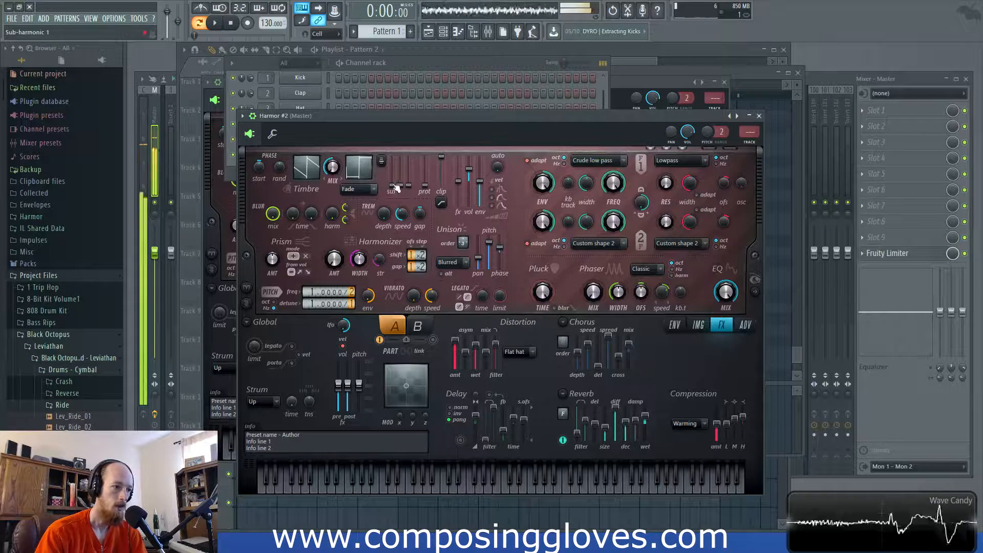
Raise the level of sub-harmonic 1 in the new Harmor to roughly half
left_click_drag(397, 189, 397, 172)
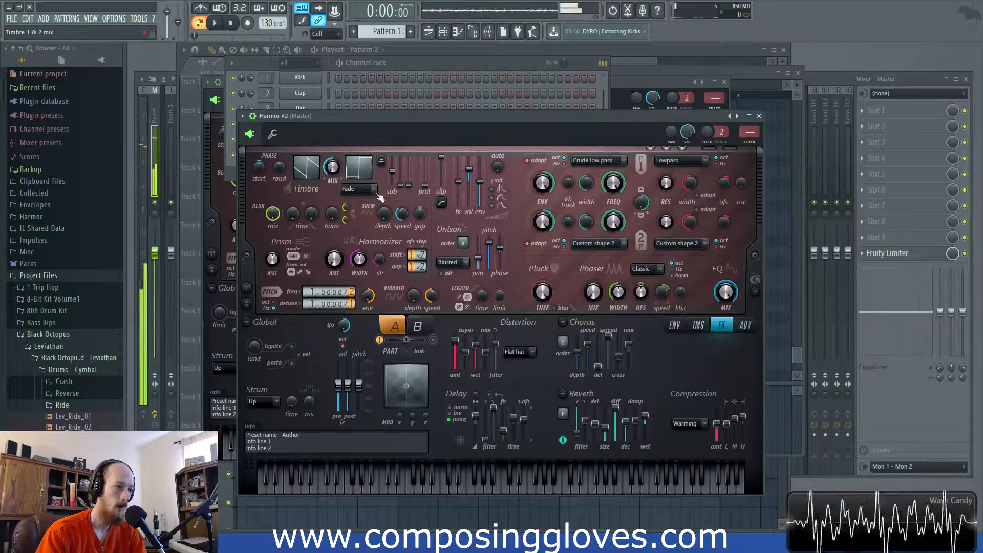
Examine the new Harmor's volume envelope and the list of parameters that can be edited with envelopes
left_click(674, 324)
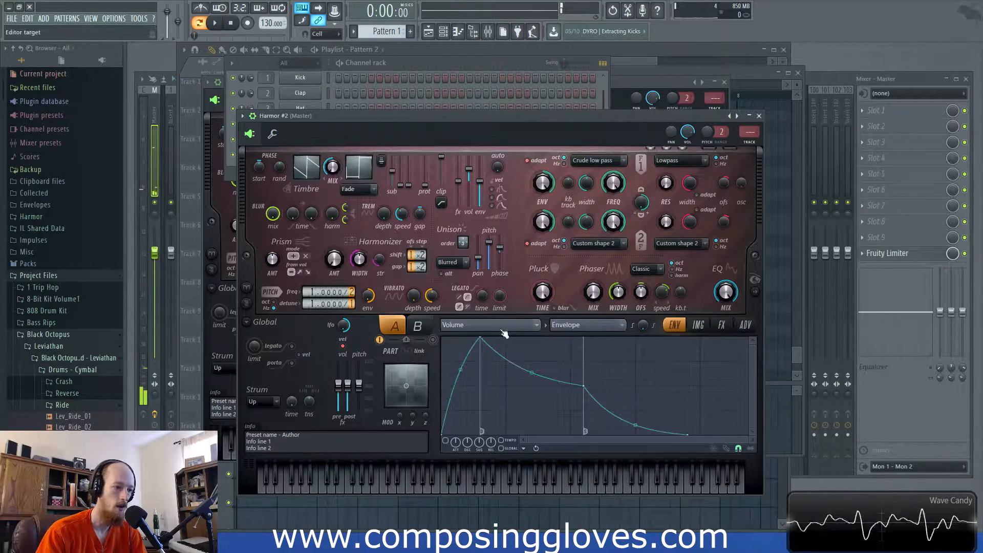
left_click(482, 328)
left_click(717, 441)
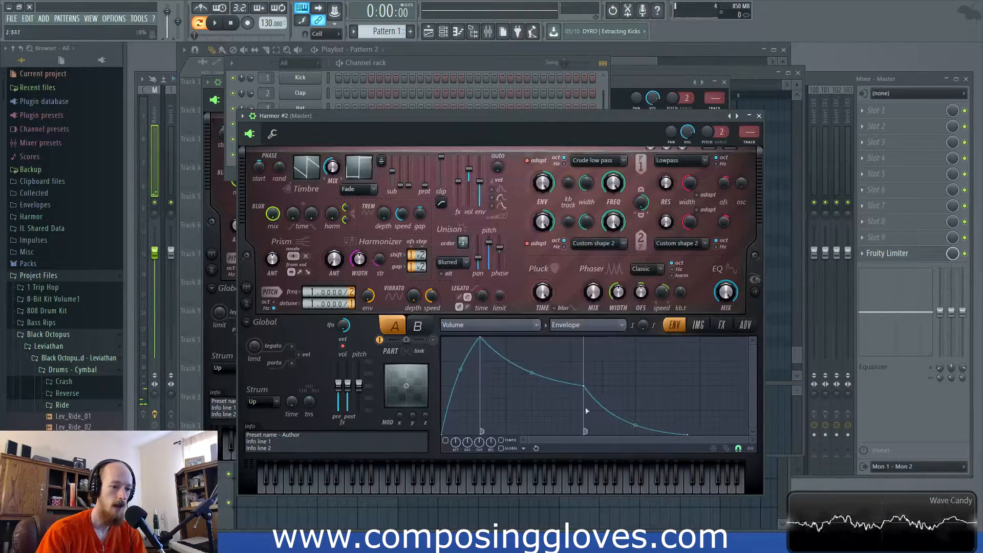
left_click(483, 324)
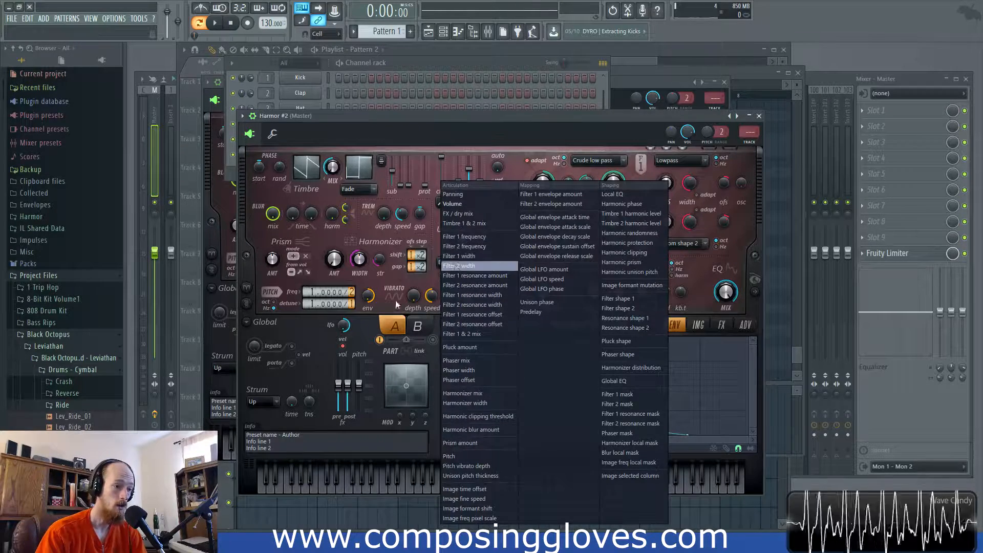
left_click(696, 435)
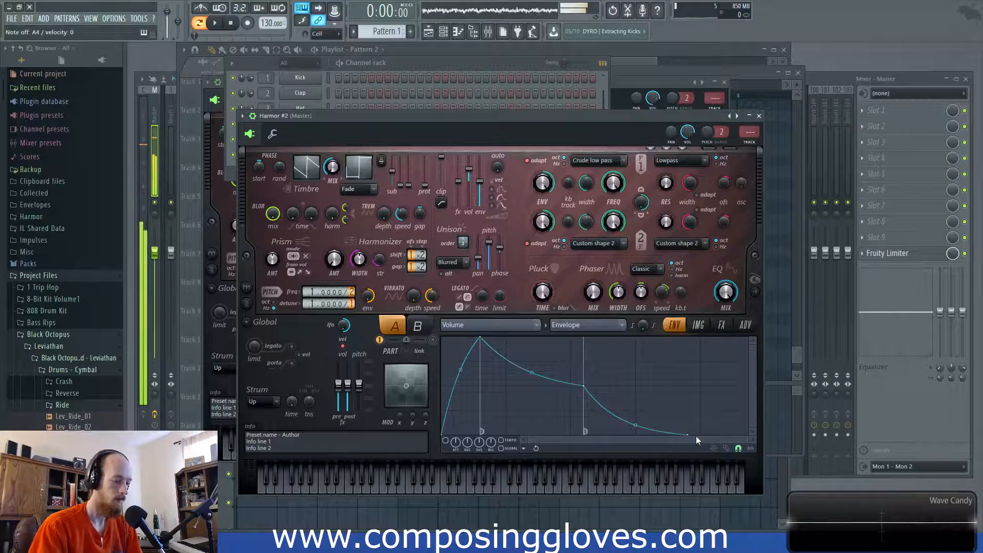
Display the image section and raise filter 1's resonance amount in the new Harmor
left_click(698, 325)
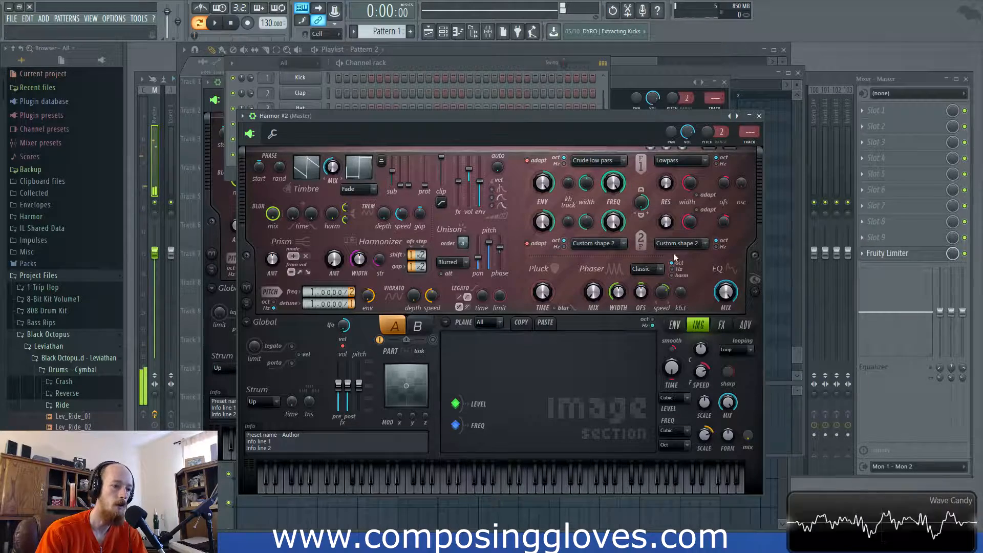
left_click_drag(665, 183, 665, 154)
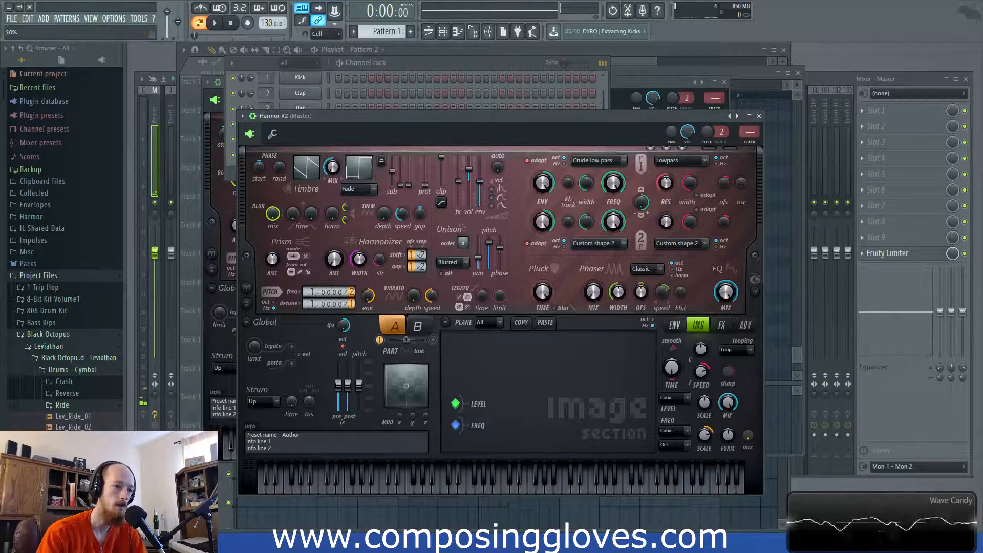
Show Harmor's visual feedback display and bring up the Global EQ shape in the envelope editor
left_click(755, 278)
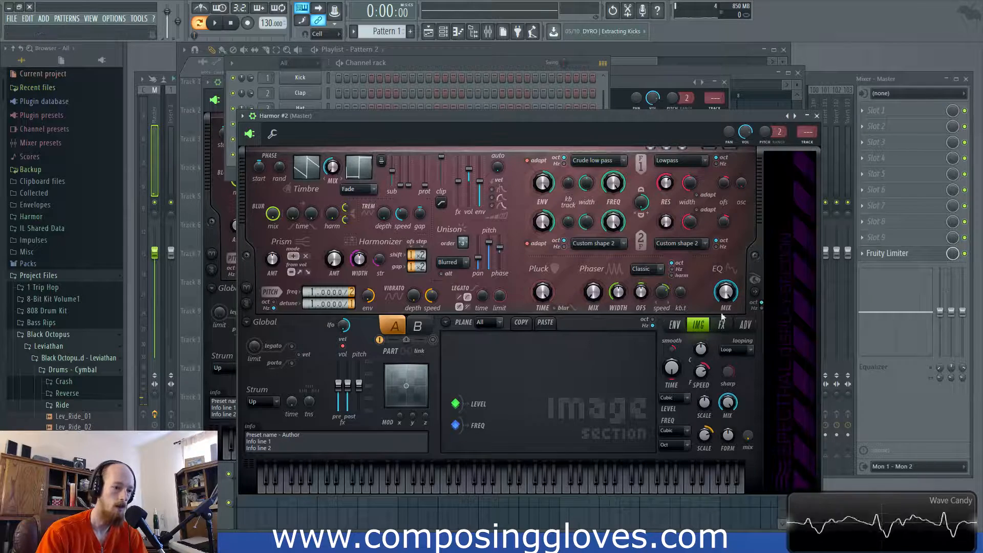
left_click(717, 268)
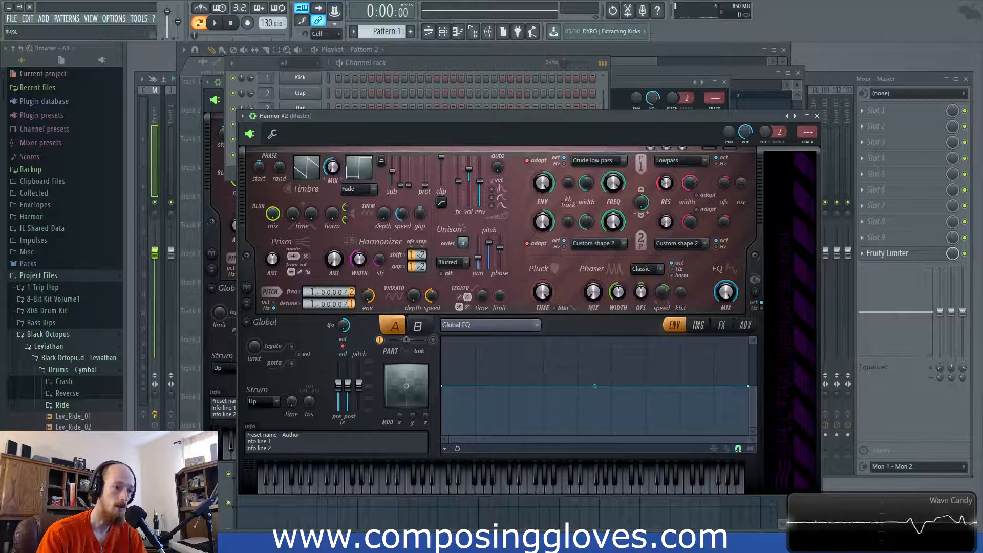
Shape the Global EQ curve with lowered mid and upper-mid points and a raised low-frequency peak
left_click_drag(594, 386, 644, 416)
right_click(510, 410)
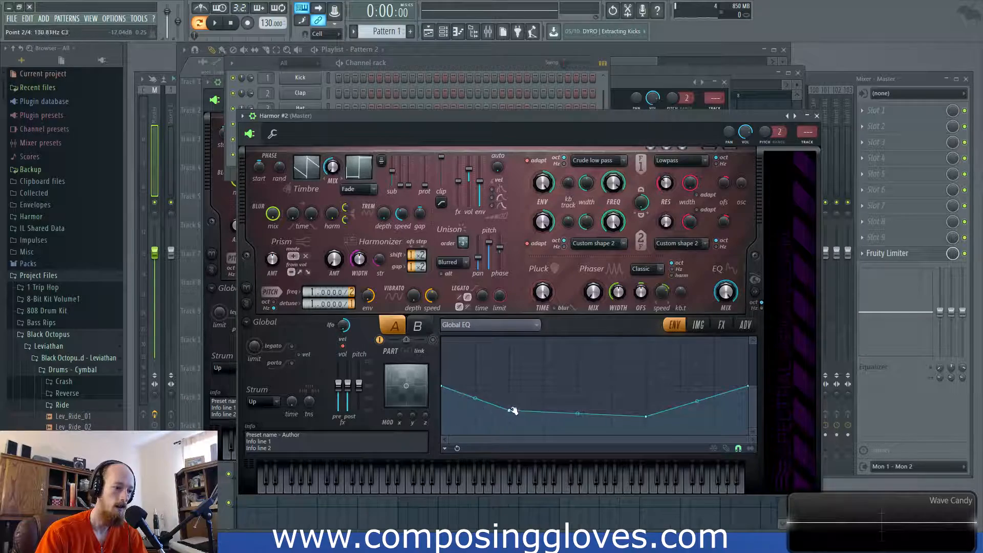
right_click(480, 404)
left_click_drag(480, 405, 489, 357)
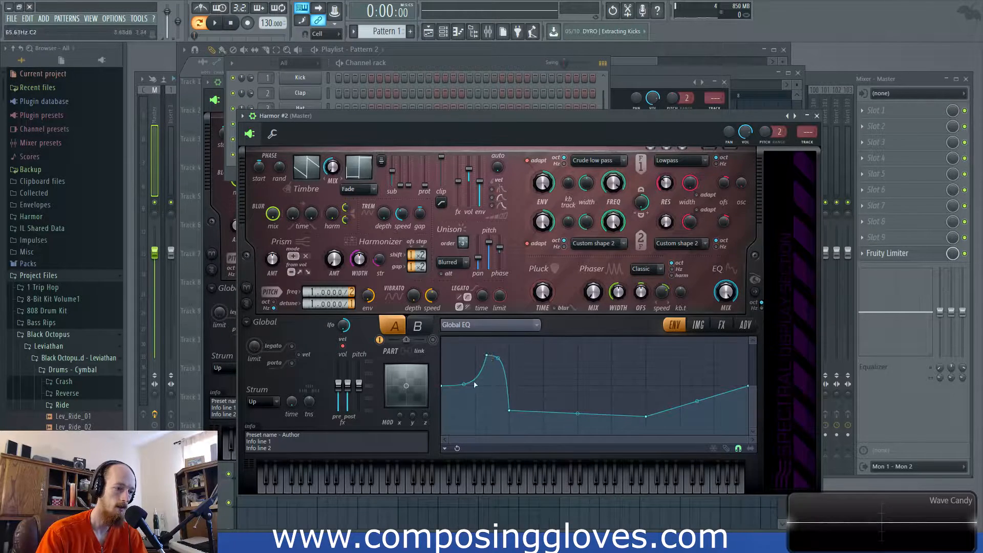
Add a series of deep notches and small peaks across the mid range of the Global EQ curve
right_click(658, 418)
left_click_drag(658, 418, 657, 438)
right_click(589, 416)
left_click_drag(589, 416, 589, 439)
right_click(544, 435)
right_click(568, 411)
right_click(625, 405)
right_click(635, 436)
Add high-frequency points to the Global EQ curve and level the top end at the centre line
left_click_drag(703, 409, 702, 386)
right_click(692, 349)
left_click_drag(694, 350, 712, 362)
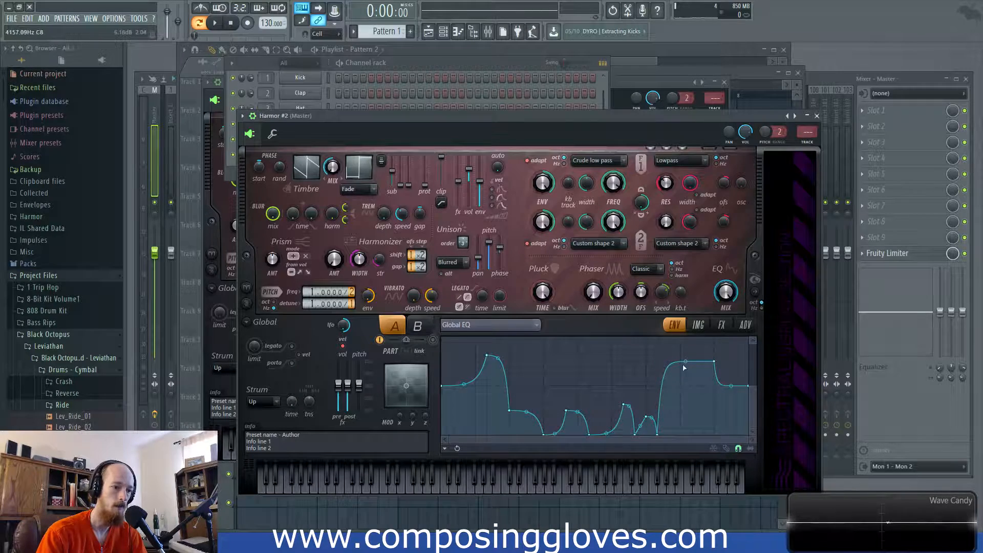
left_click_drag(731, 381, 731, 379)
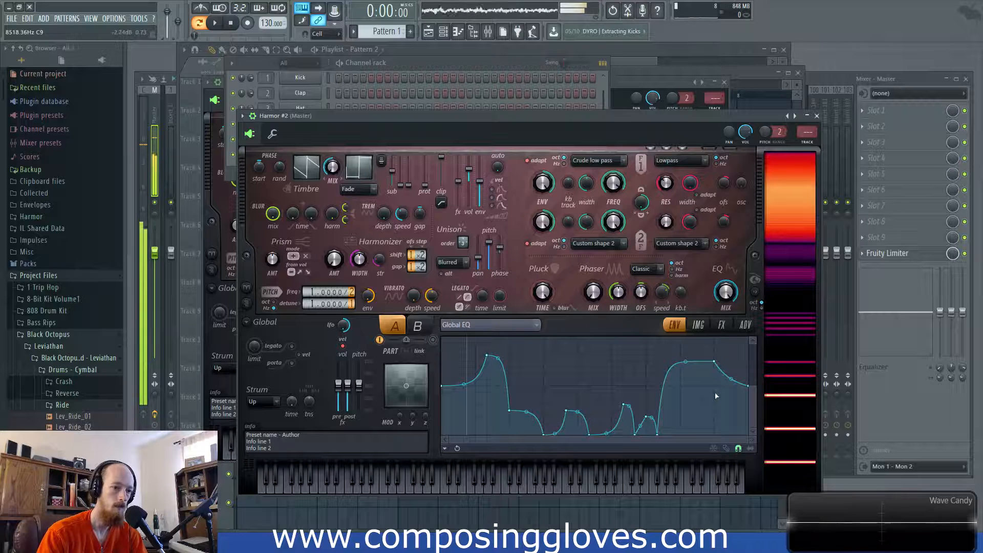
left_click_drag(713, 362, 713, 386)
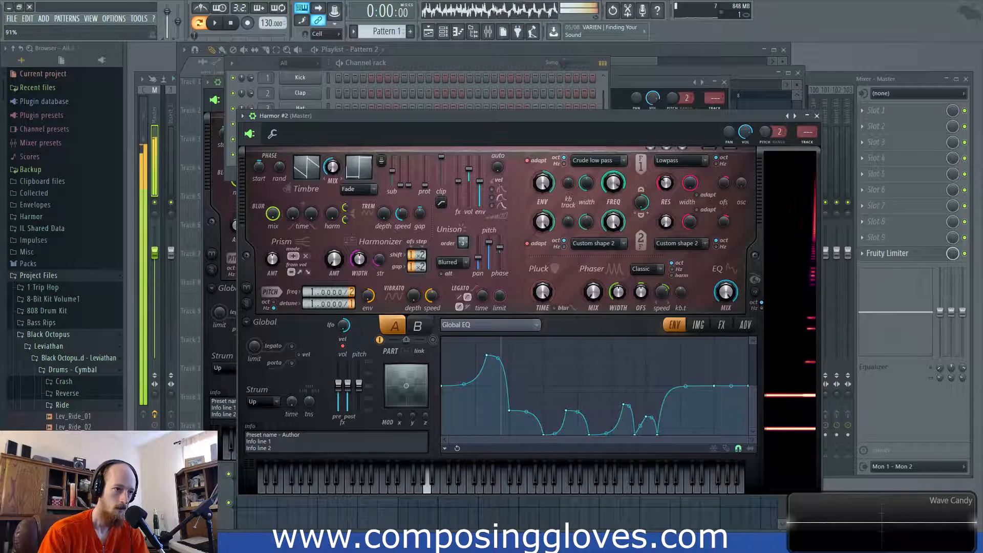
Set filter 1 to Classic high pass, raise its width to 100% and sweep its frequency
left_click(612, 161)
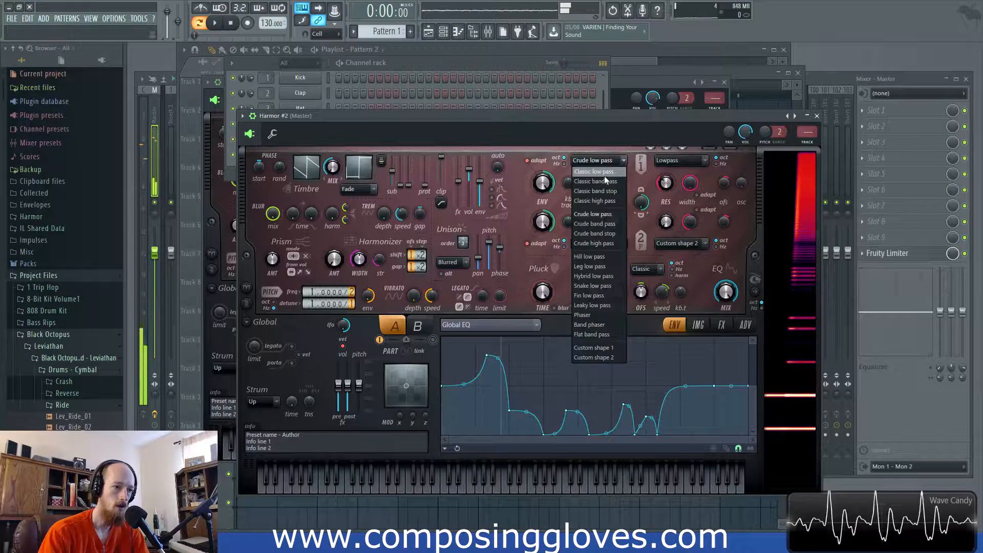
left_click(604, 200)
left_click_drag(616, 188, 616, 148)
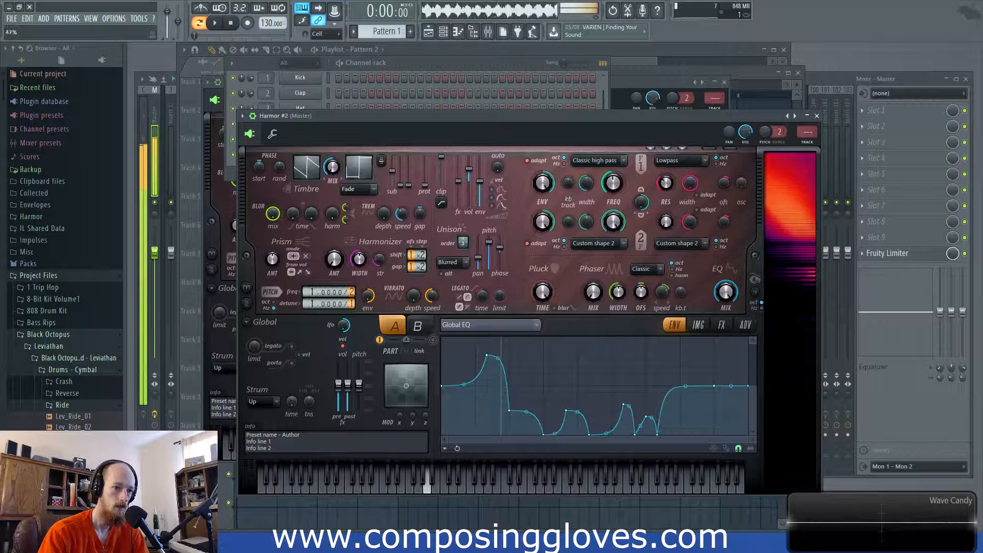
left_click_drag(590, 184, 590, 148)
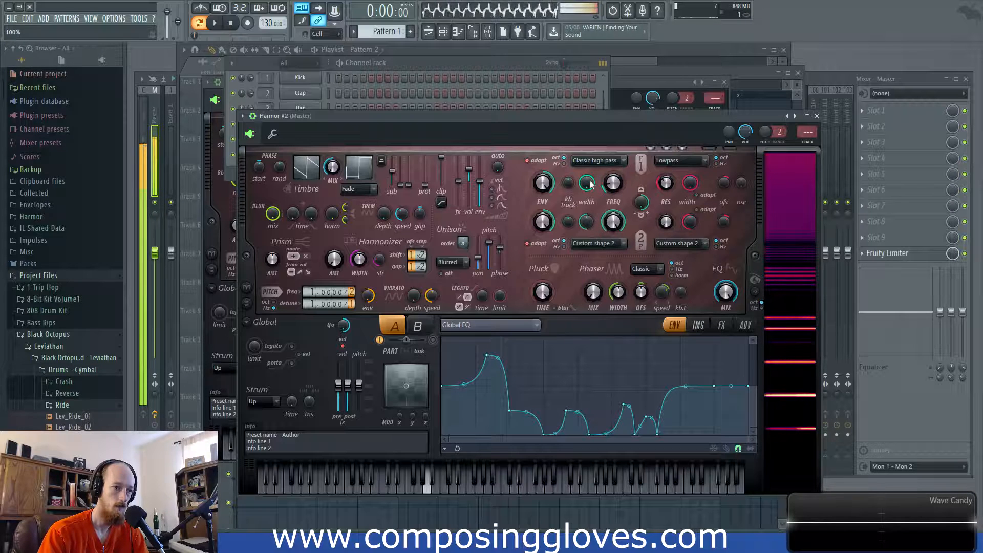
left_click_drag(613, 185, 613, 202)
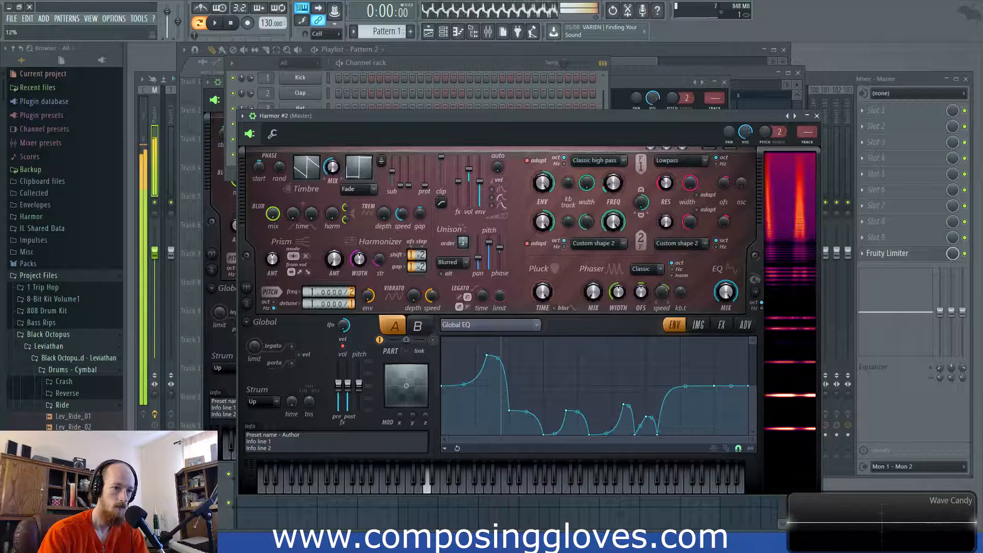
Switch filter 1 to Classic low pass, lowering the unison pitch amount and raising the filter's frequency
left_click(609, 161)
left_click(616, 182)
left_click(616, 161)
left_click(606, 172)
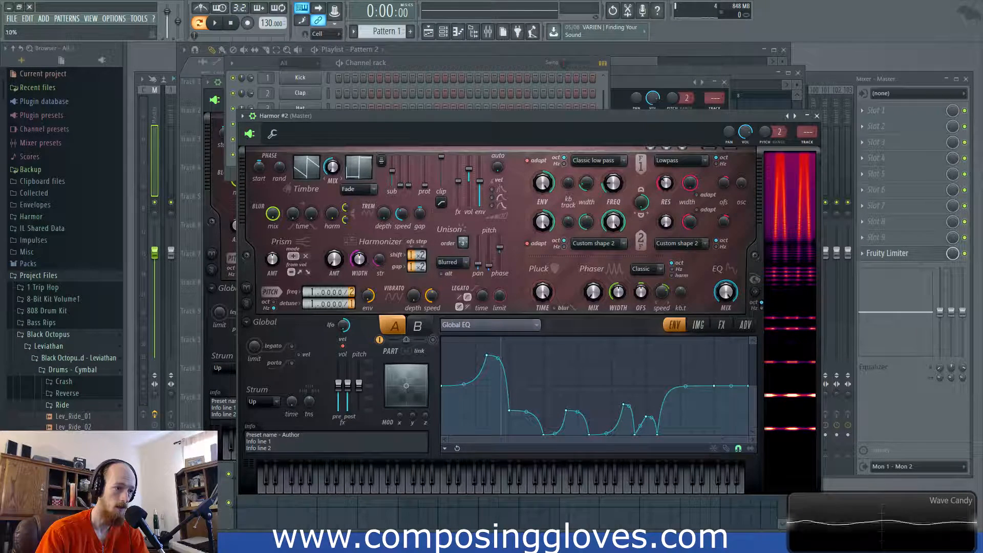
left_click_drag(488, 266, 489, 265)
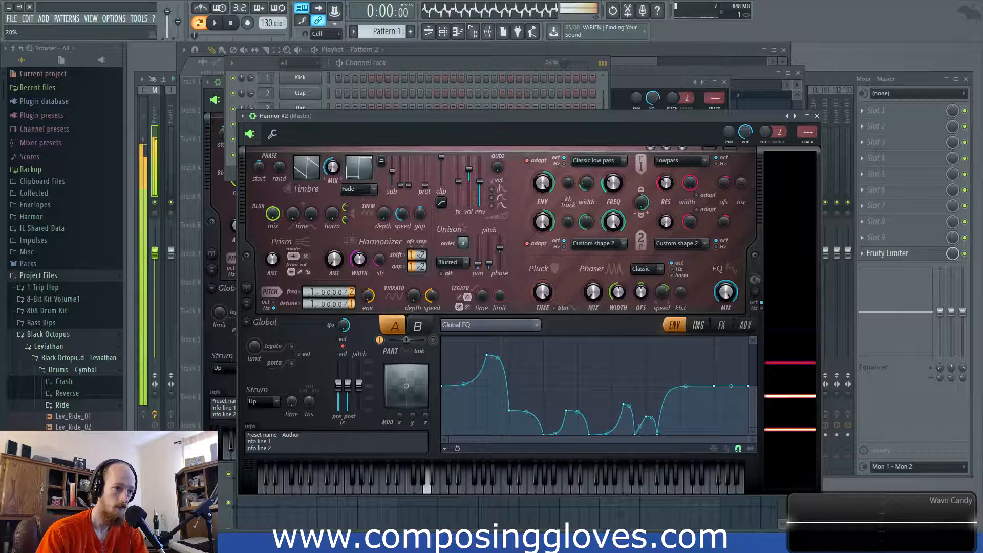
left_click_drag(613, 183, 613, 149)
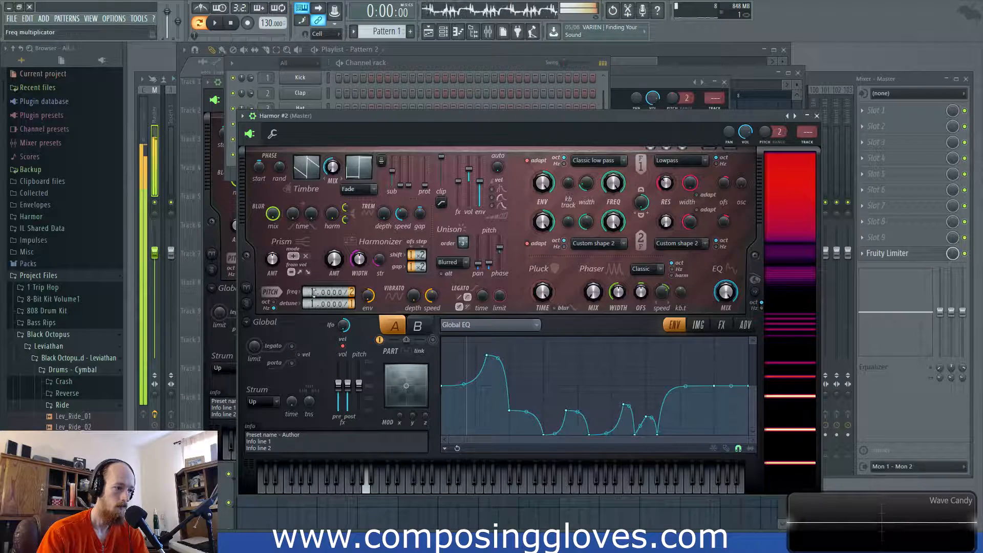
Display the new Harmor's effects section and slightly lower the distortion asymmetry
left_click(720, 325)
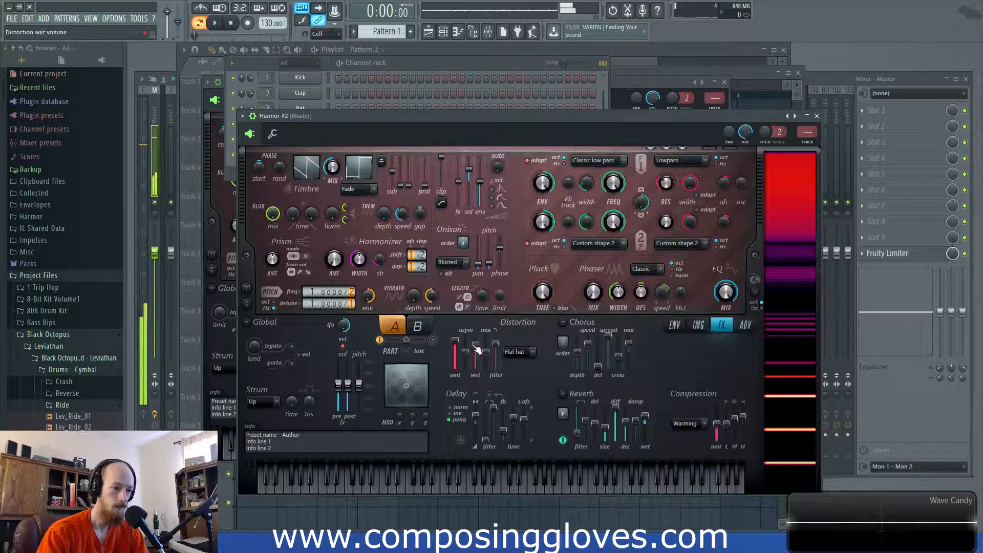
left_click_drag(468, 360, 468, 363)
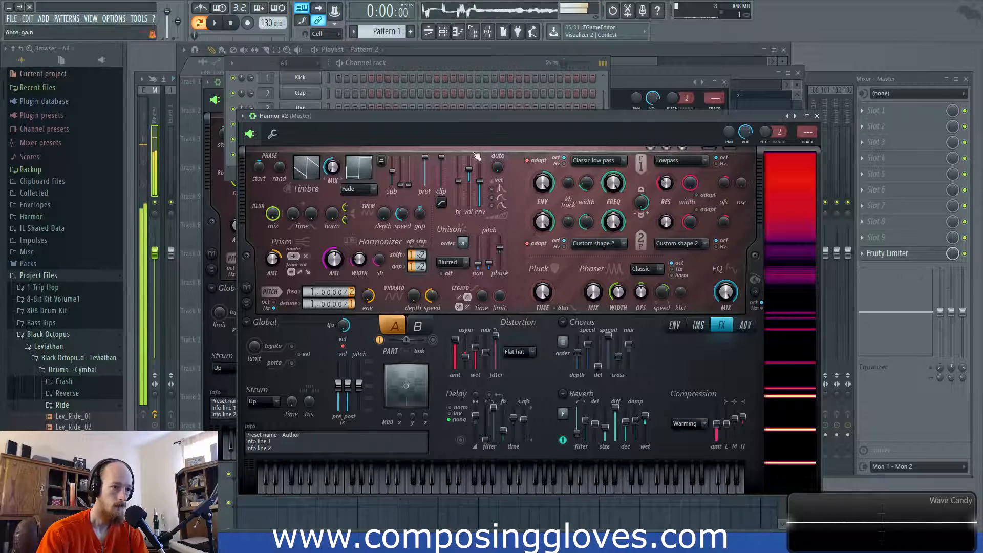
left_click_drag(448, 116, 452, 114)
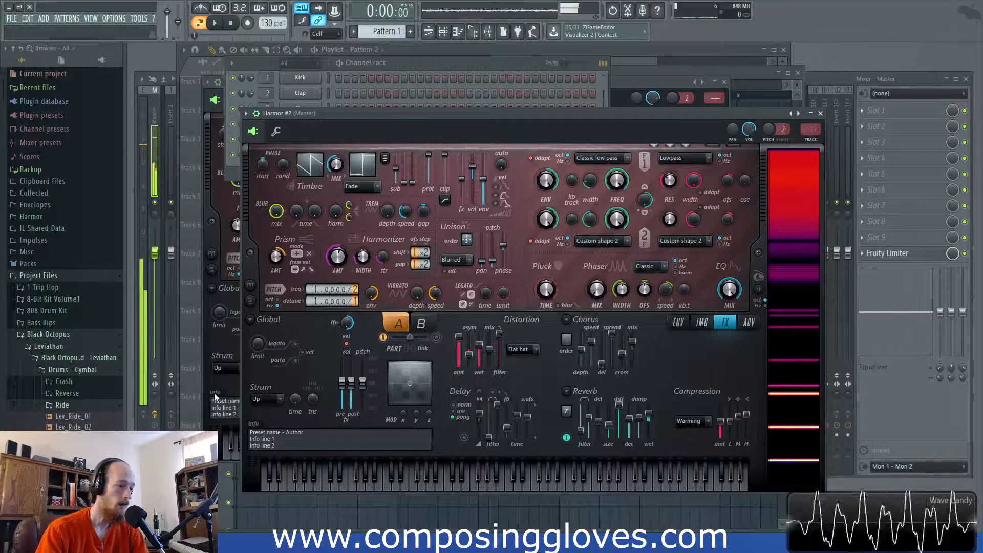
Delete all notes from the first Harmor channel in Pattern 1
key("F6")
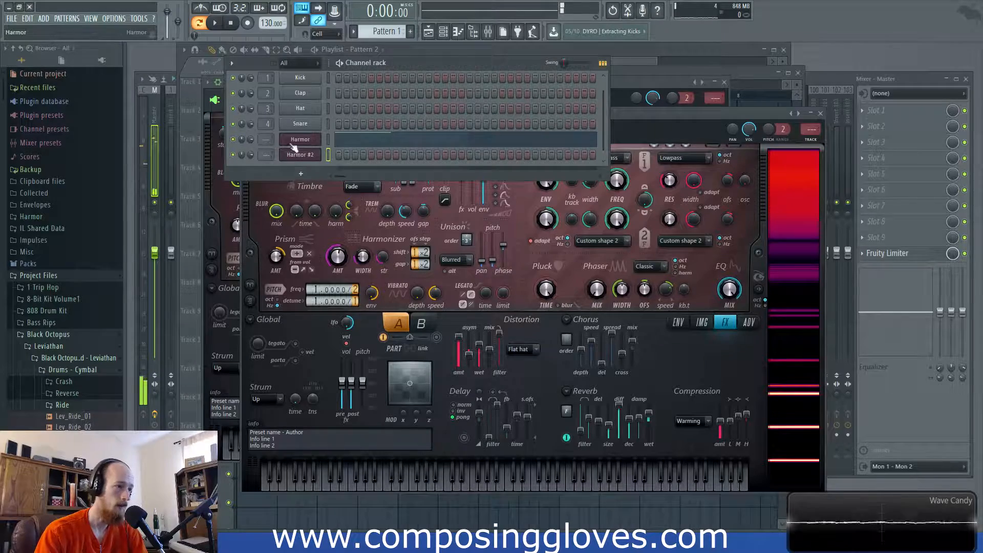
left_click(356, 137)
scroll(495, 181, "up", 4)
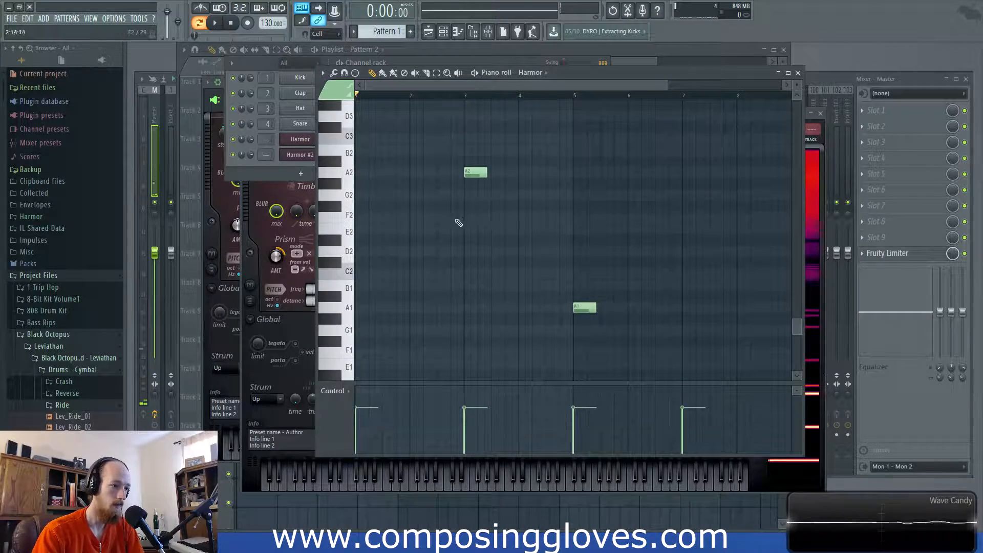
key("ctrl+a")
key("Delete")
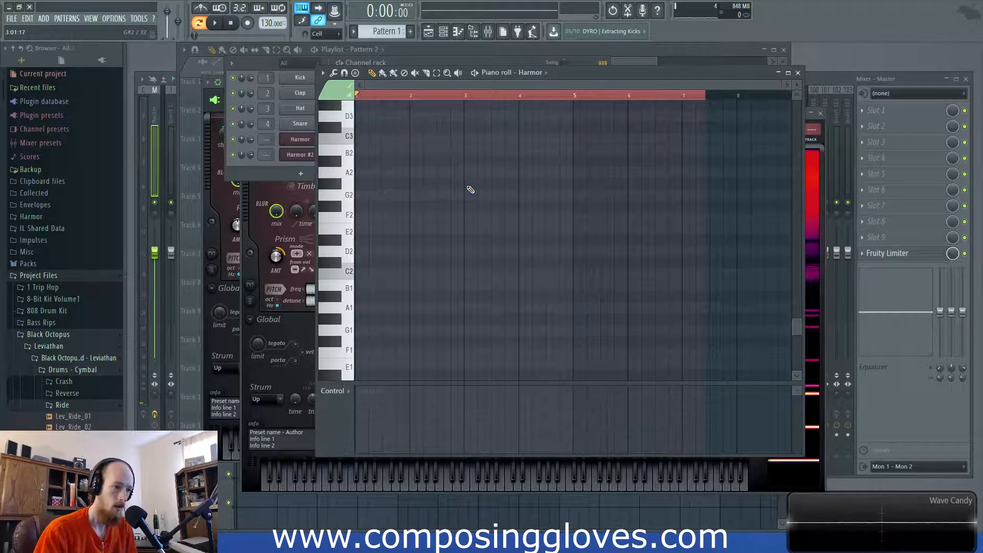
Open the piano roll of Harmor #2 and place an A3 note at the start of bar 1
left_click(297, 156)
right_click(309, 155)
left_click(341, 154)
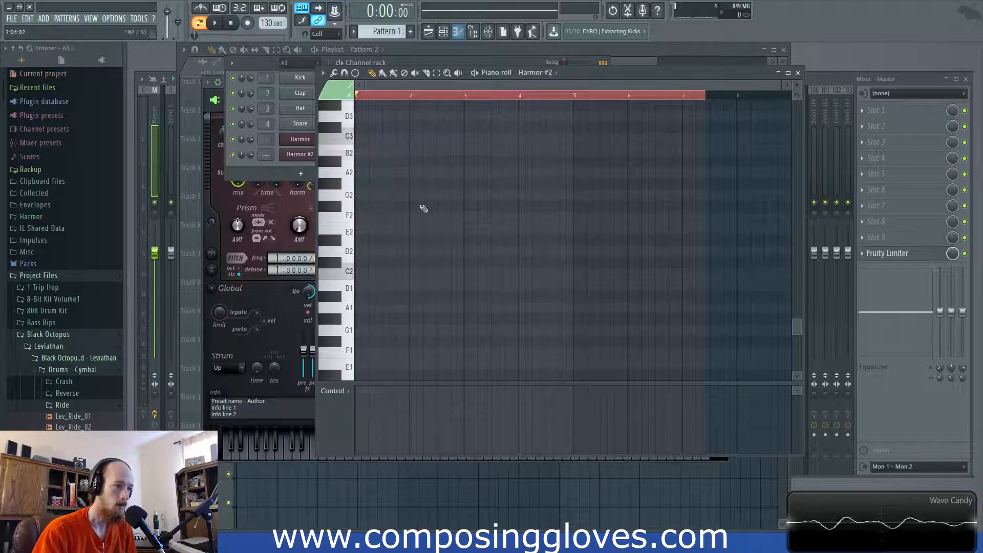
left_click(352, 206)
scroll(353, 210, "up", 3)
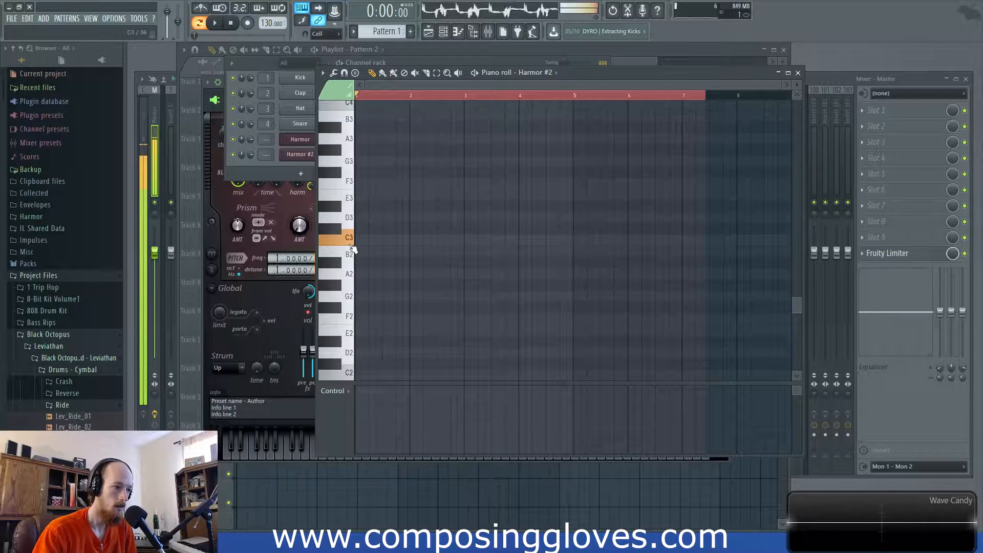
scroll(350, 207, "up", 2)
left_click(359, 206)
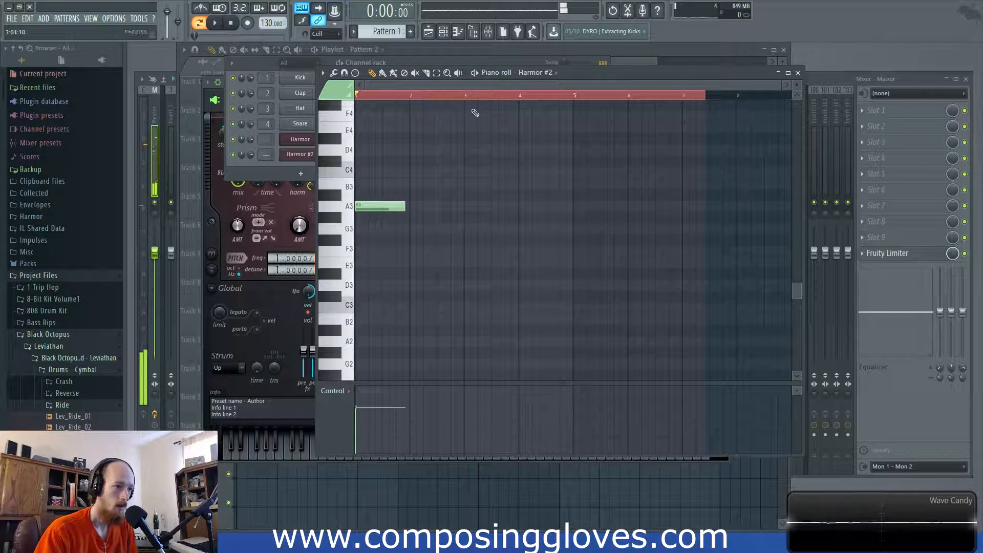
Place a Pattern 1 clip at bar 1 on Track 1 of the playlist
left_click(624, 61)
right_click(253, 91)
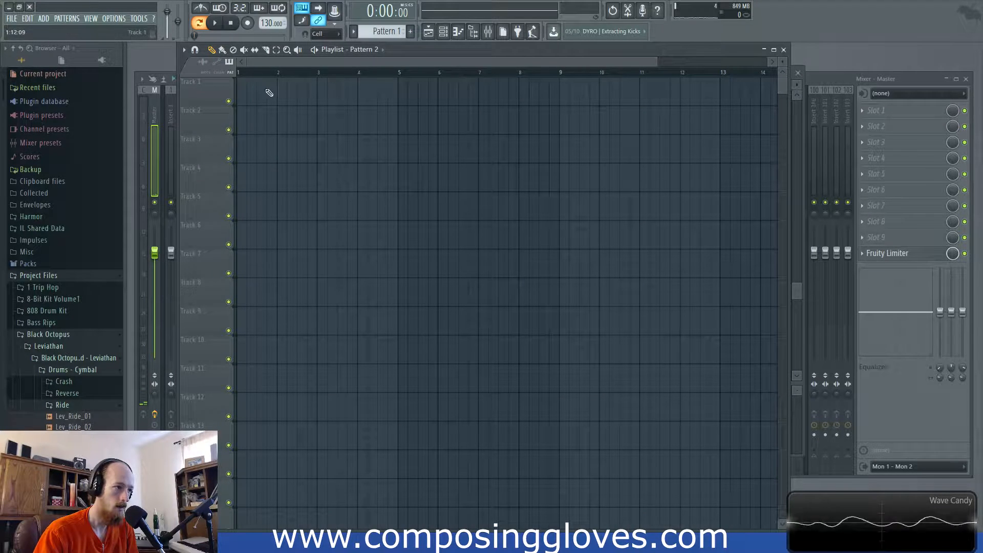
left_click(385, 49)
left_click(370, 69)
left_click_drag(286, 92, 253, 92)
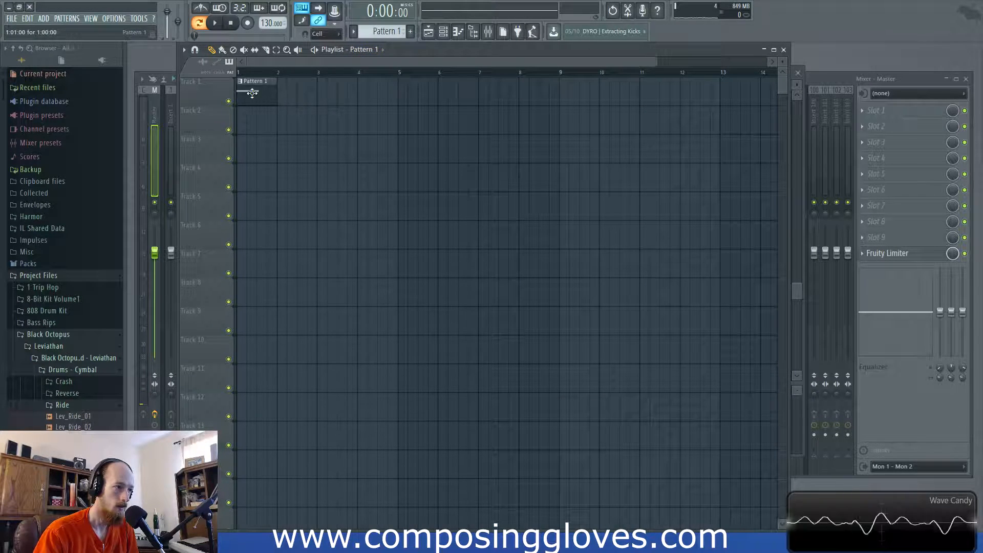
Reopen Harmor #2, audition Pattern 1 and create an automation clip for the filter 1 frequency
key("F6")
left_click(303, 165)
left_click(311, 168)
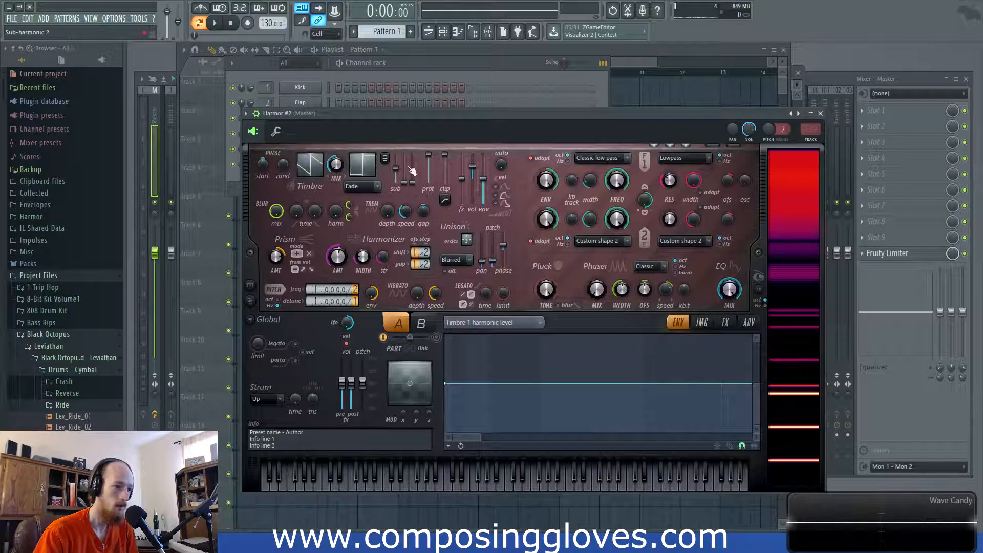
key("space")
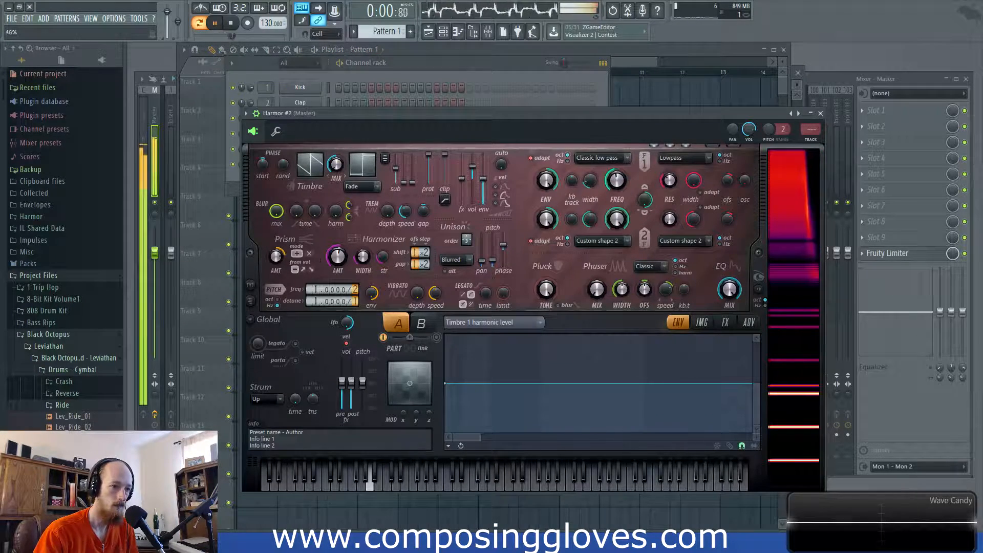
right_click(617, 180)
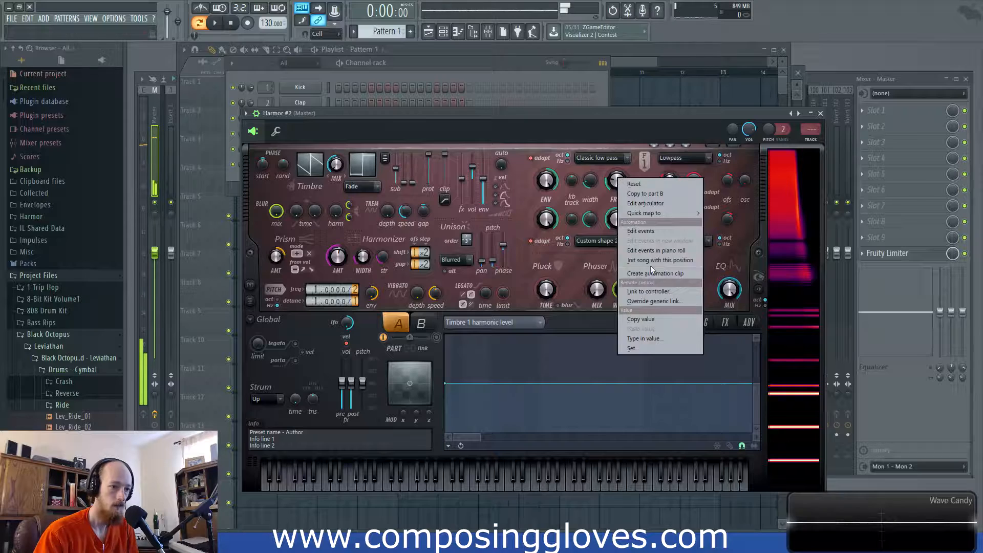
left_click(681, 275)
Raise a midpoint in the filter 1 frequency automation clip to about 58% and play the song back
left_click(634, 54)
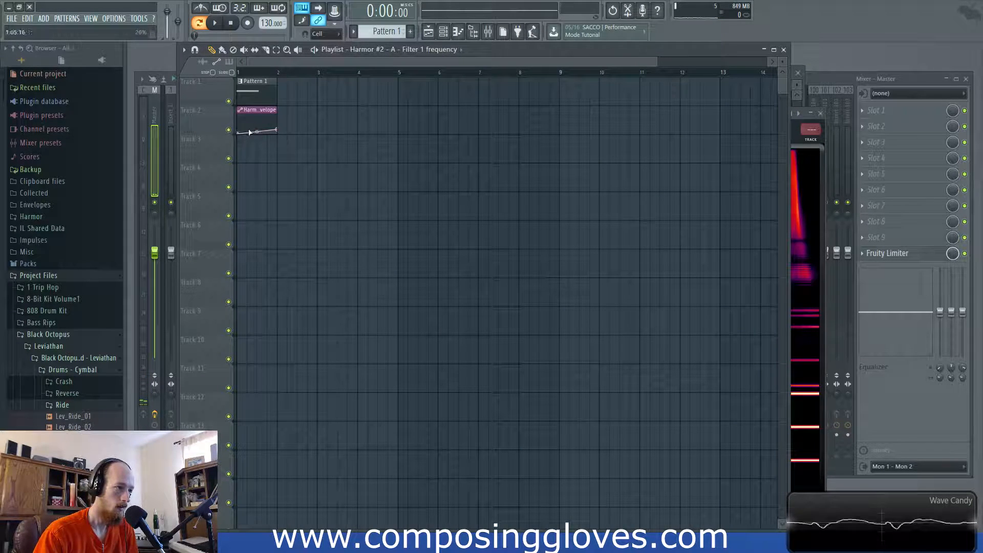
key("space")
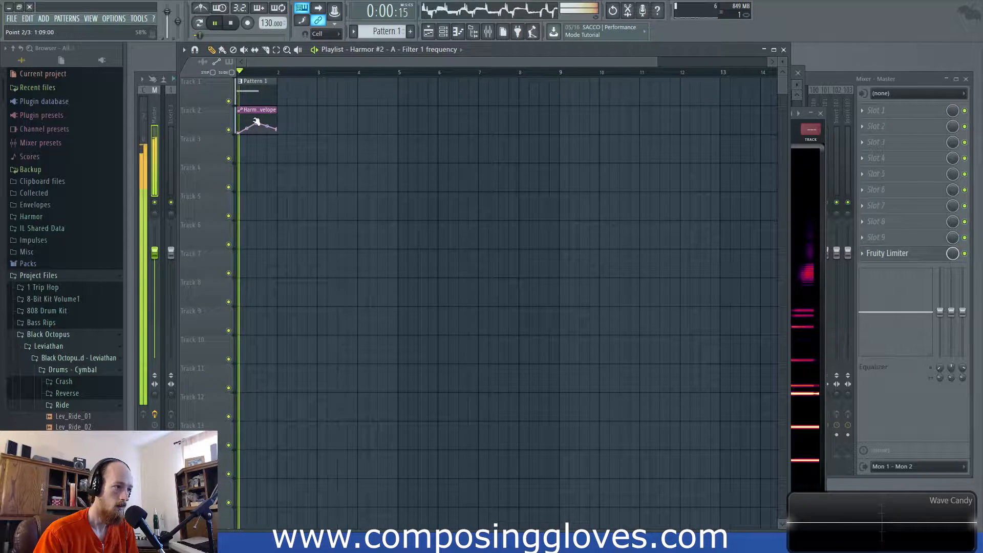
key("space")
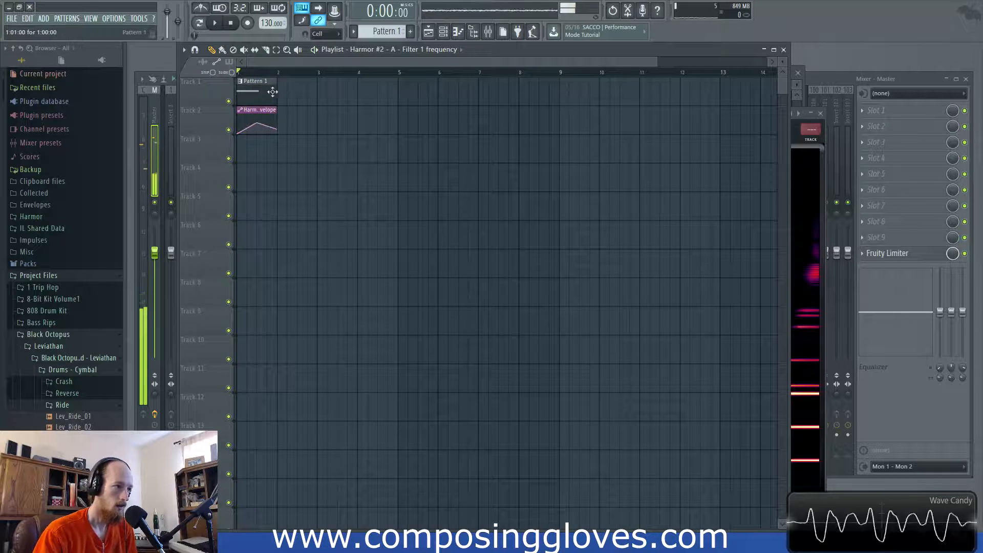
Extend the Pattern 1 clip into bar 8 and repeat the Harmor #2 note at bars 3 and 5
left_click_drag(274, 97, 548, 120)
double_click(329, 88)
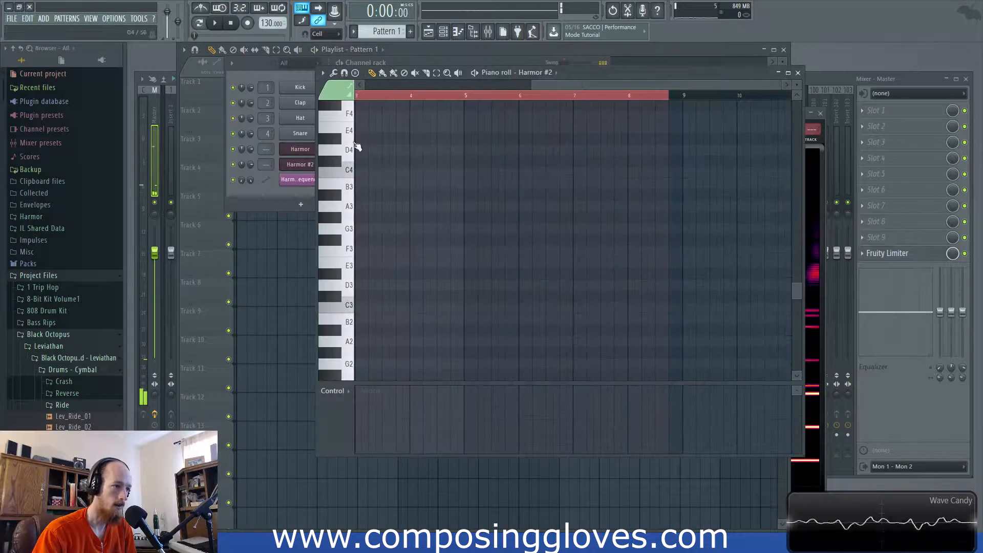
left_click_drag(450, 210, 560, 291)
scroll(458, 296, "up", 2)
left_click_drag(377, 288, 543, 291)
left_click_drag(689, 290, 725, 290)
left_click(429, 48)
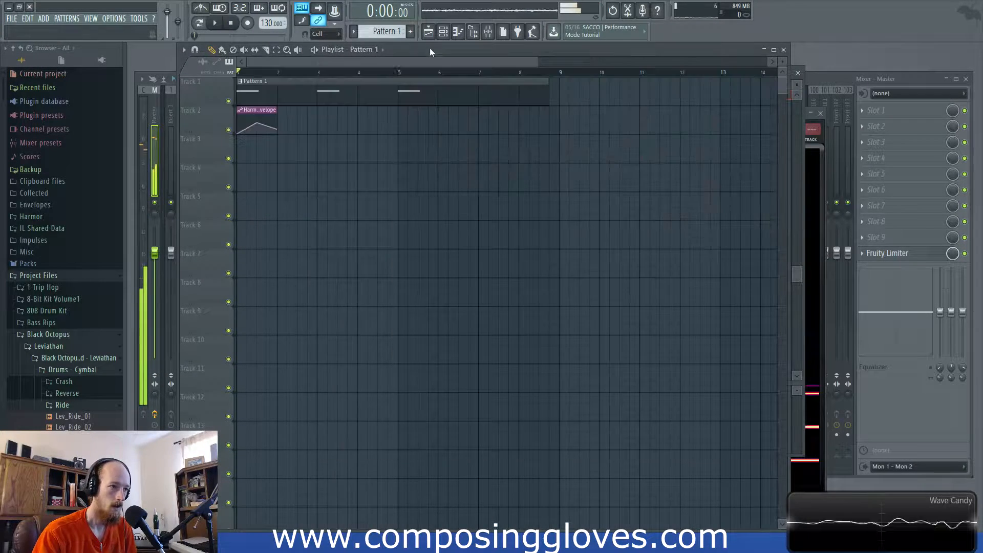
Lengthen the filter 1 frequency automation clip to bar 9 with a rise ending midway through bar 5, and audition it
left_click_drag(354, 119, 425, 115)
key("space")
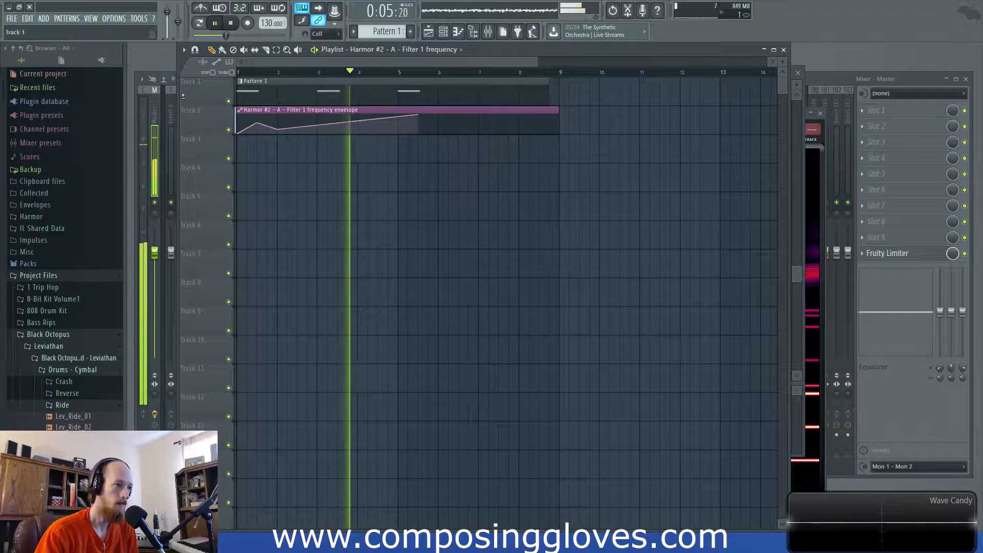
key("space")
Bring Harmor #2 back up, move its window higher and show the Global EQ curve
key("F6")
left_click(294, 167)
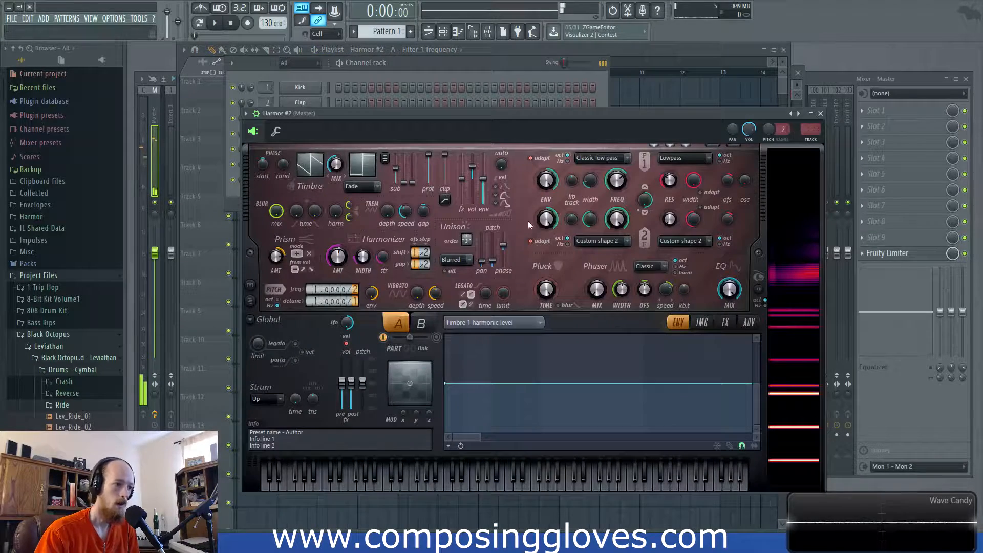
left_click_drag(480, 130, 465, 66)
left_click(711, 227)
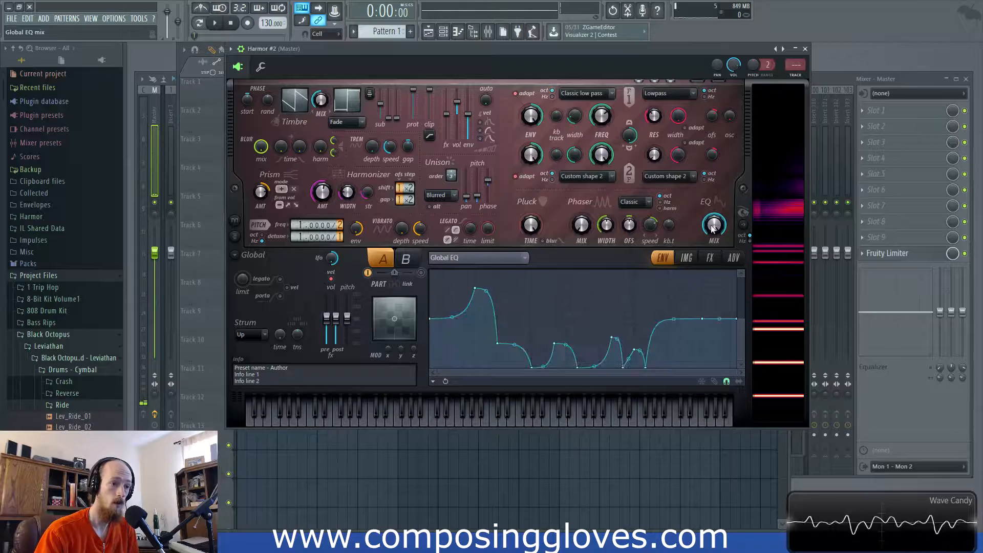
Pull down the low-frequency peak in the Global EQ curve while playing the song
key("space")
left_click_drag(476, 288, 455, 341)
key("space")
key("space")
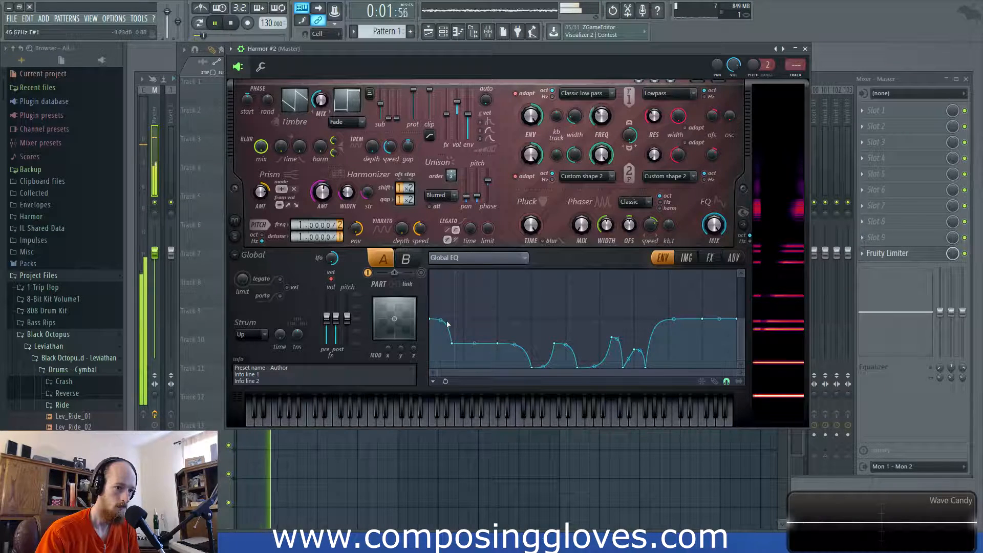
Stop the song, switch Harmor #2 to part B and adjust its filter 1 frequency during playback
key("space")
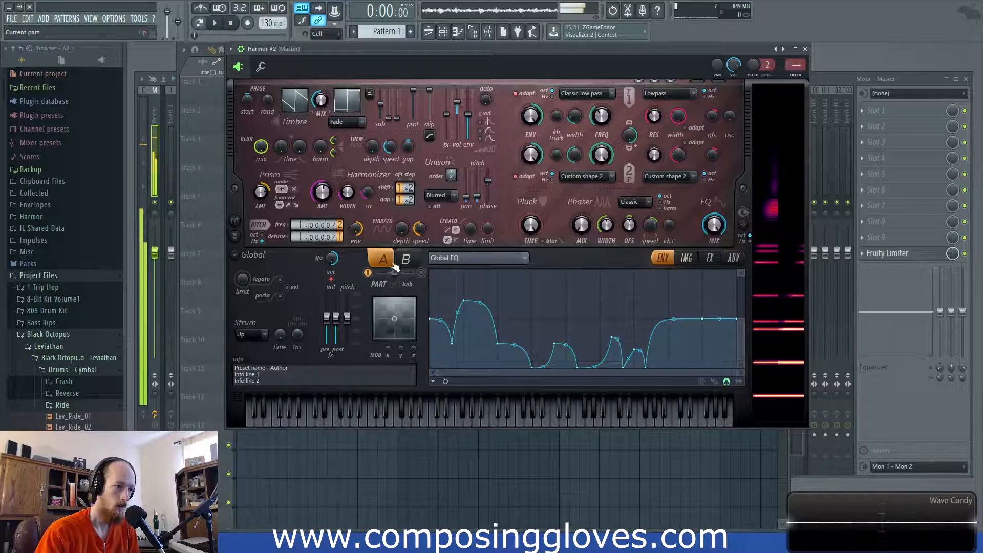
left_click(405, 259)
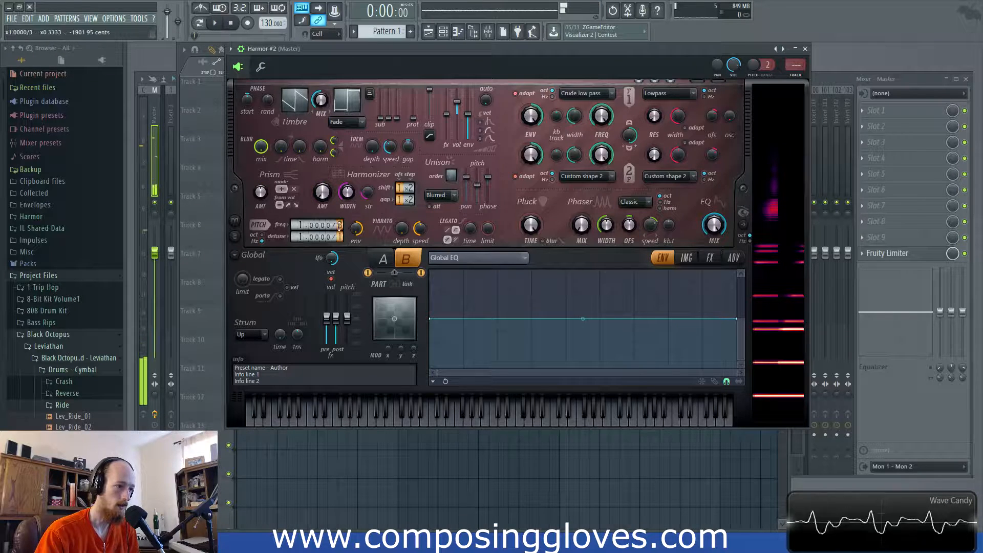
key("space")
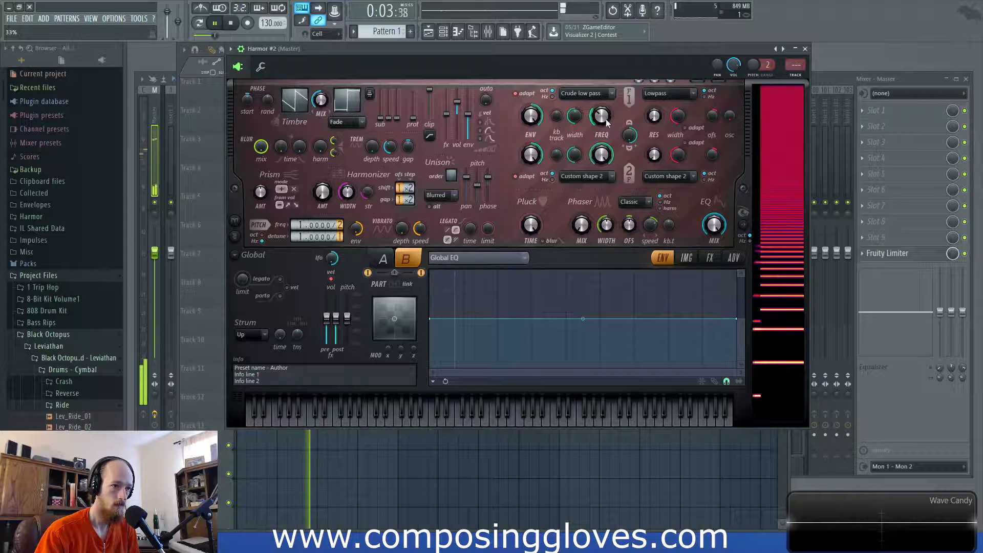
key("space")
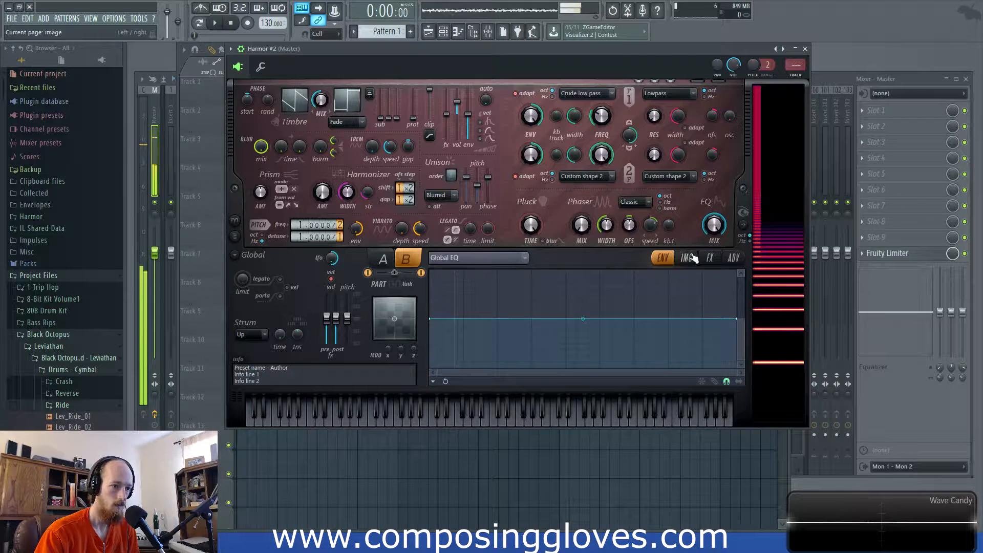
Shape part B's Global EQ curve with a low-end cut, a midrange peak and a high-frequency dip, and audition it
left_click(697, 256)
left_click(708, 257)
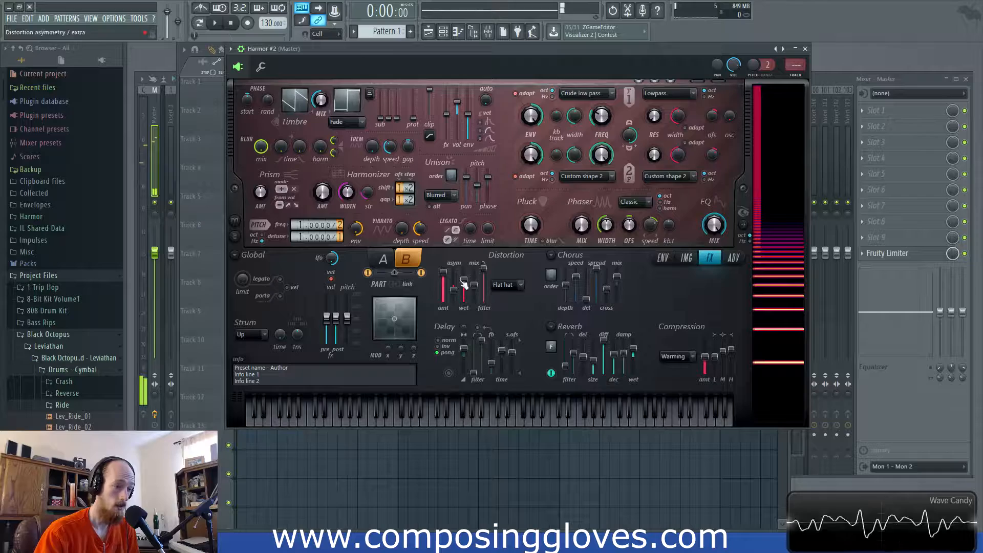
left_click(663, 258)
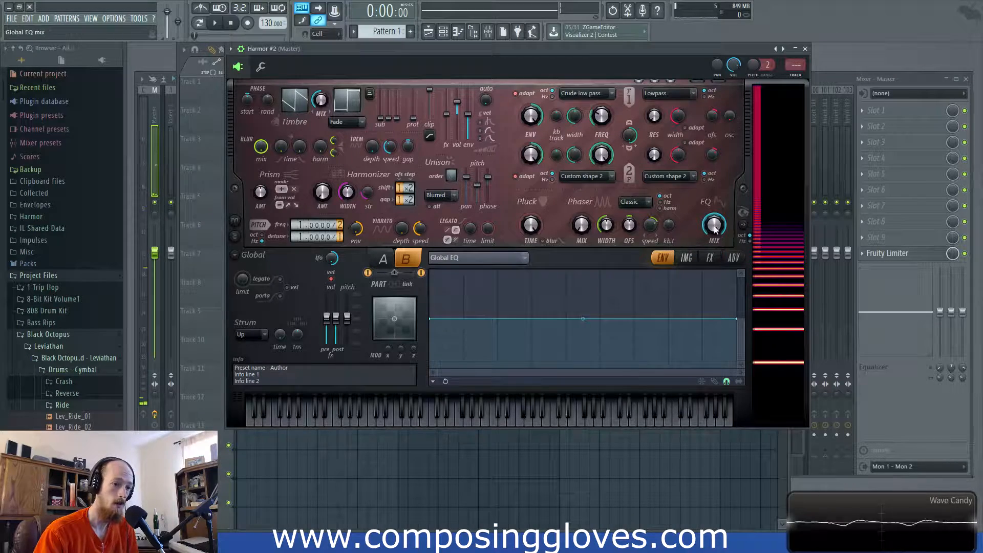
left_click_drag(508, 318, 447, 367)
right_click(554, 298)
right_click(616, 343)
left_click_drag(494, 314, 497, 365)
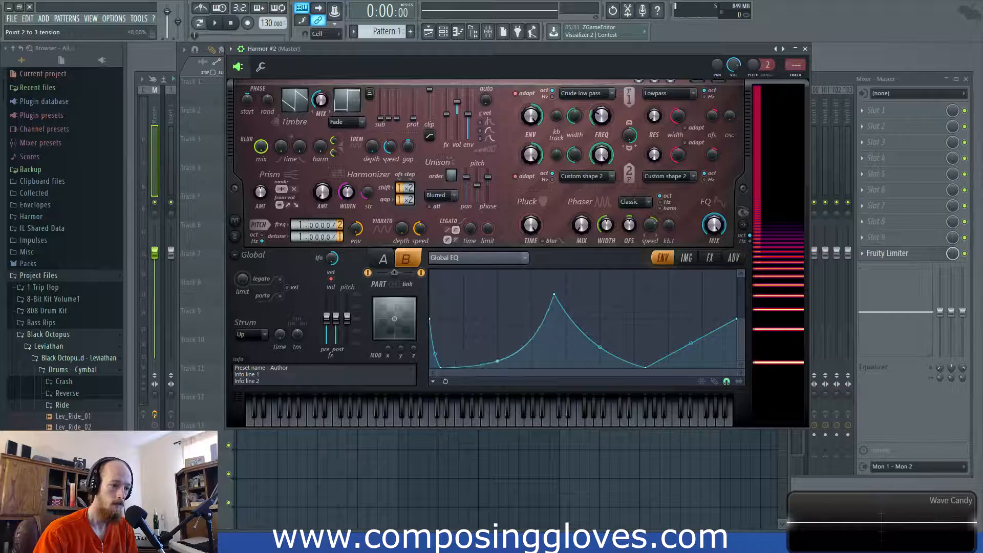
key("space")
left_click_drag(689, 344, 690, 365)
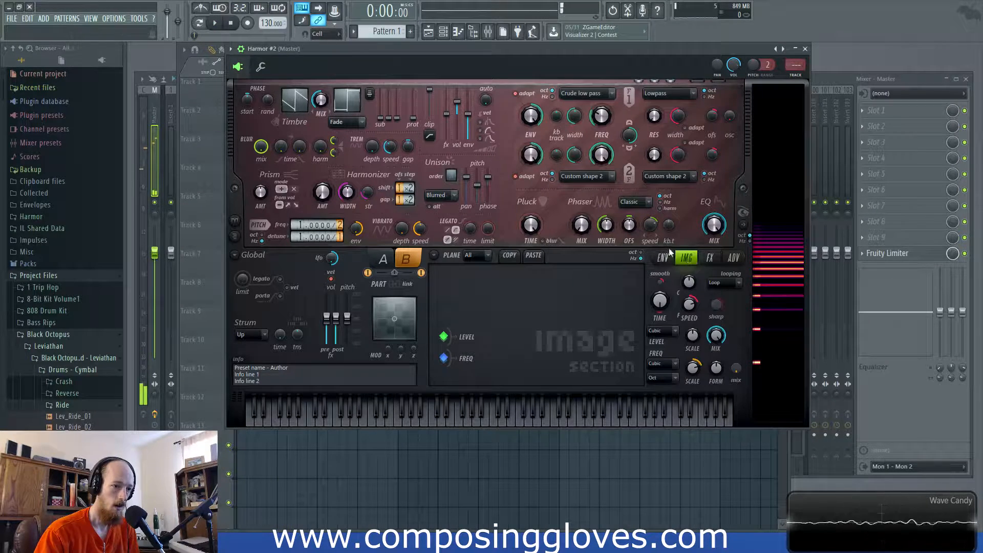
Return to part A and reduce its Prism amount to neutral while auditioning the sound
left_click(380, 262)
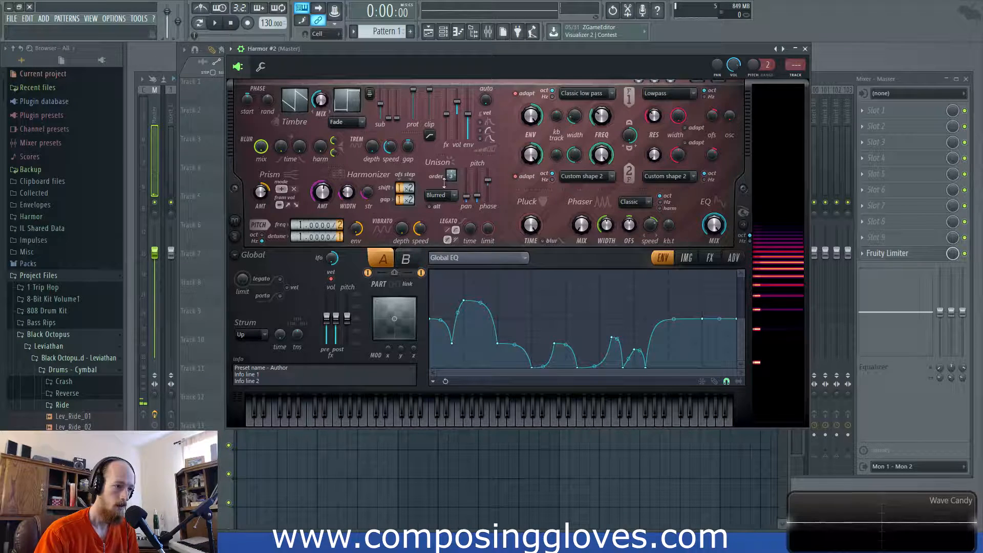
key("space")
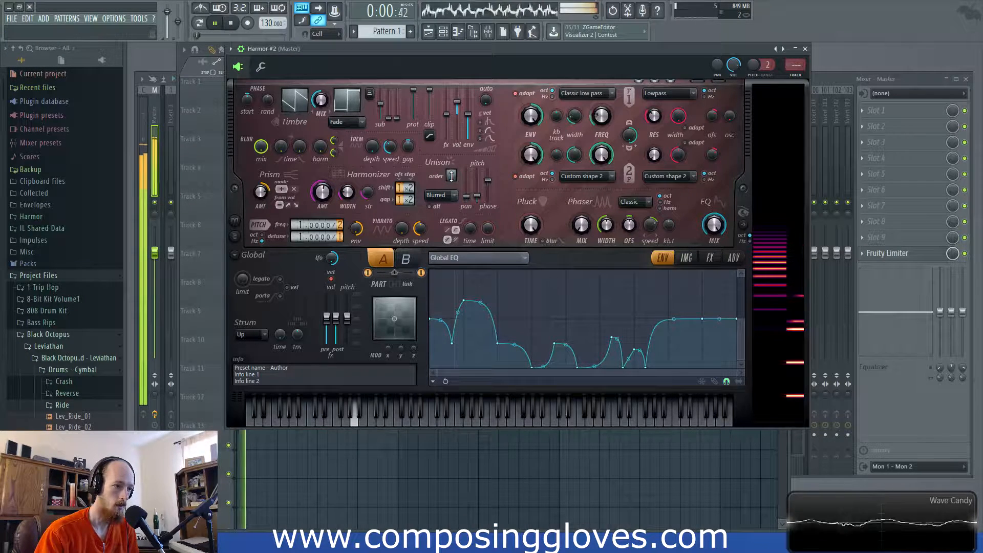
key("space")
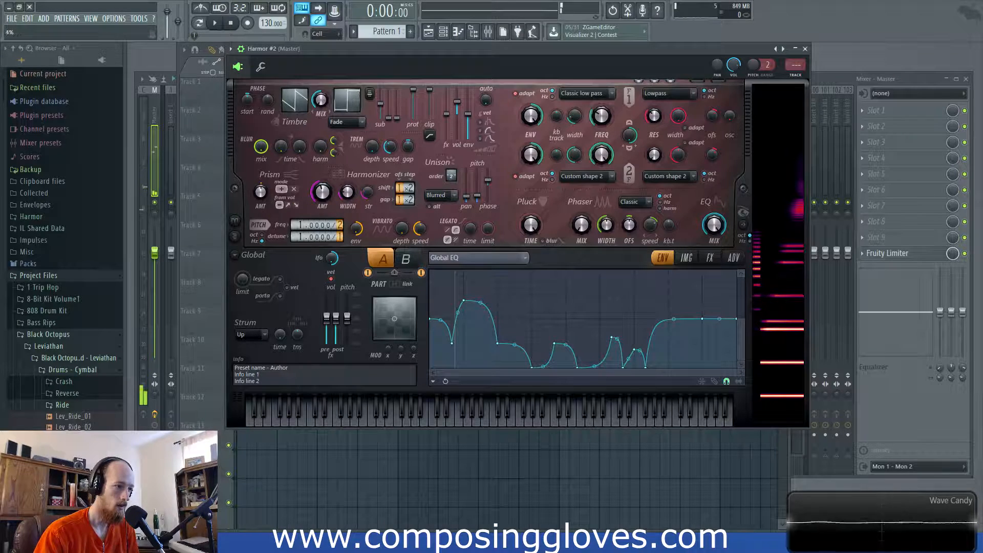
key("space")
Lower the distortion amount to about 46% in Harmor's effects section and audition the result
left_click(687, 258)
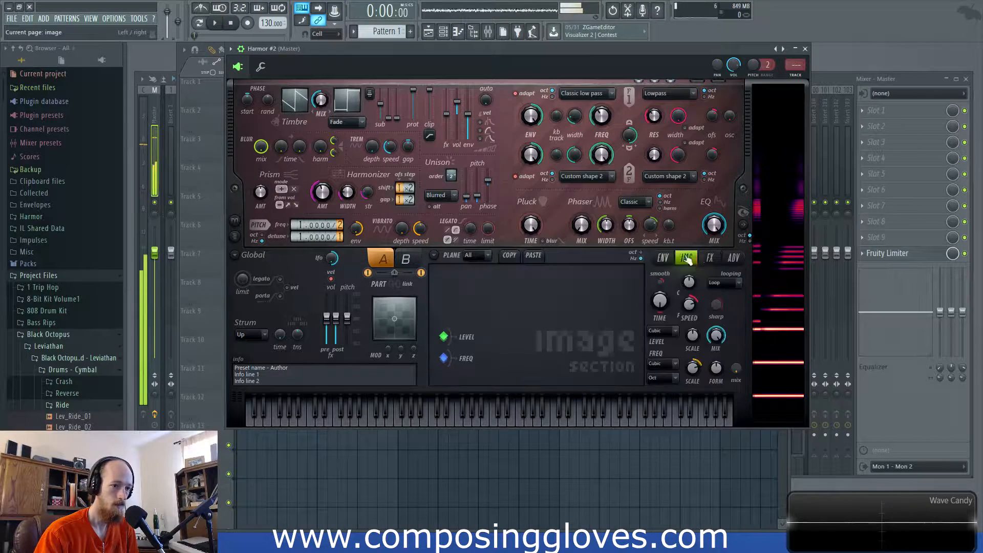
left_click(710, 258)
mouse_move(453, 289)
left_mouse_down()
mouse_move(443, 276)
mouse_move(443, 285)
left_mouse_up()
key("space")
key("space")
key("space")
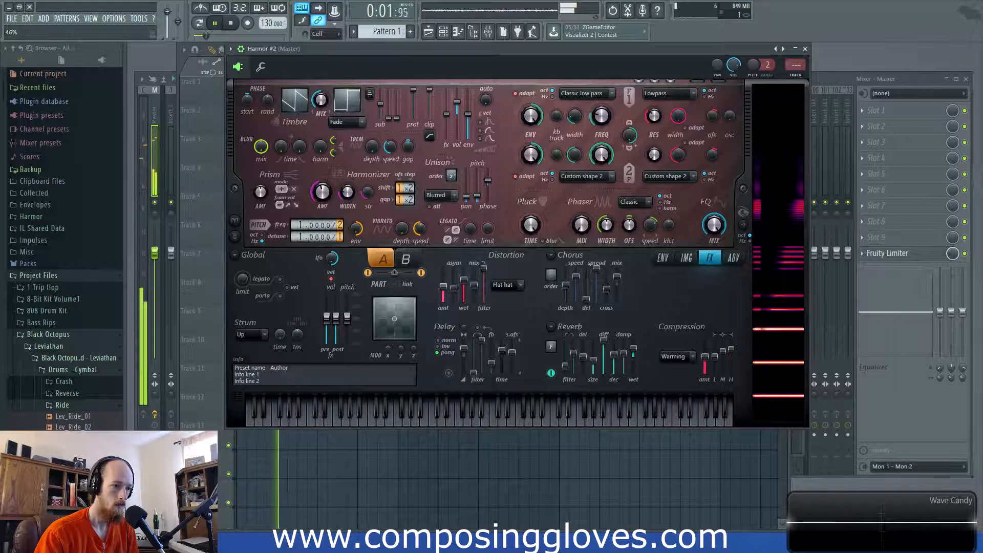
key("space")
Create a distortion amount automation clip rising from zero at bar 1 to a peak midway through bar 5, and audition it
right_click(502, 351)
left_click(509, 356)
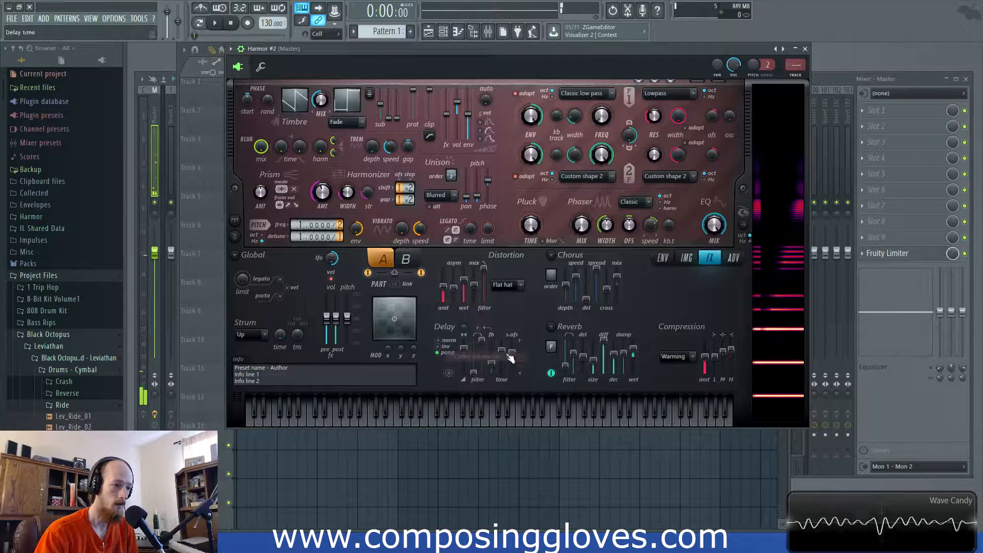
left_click_drag(586, 48, 555, 226)
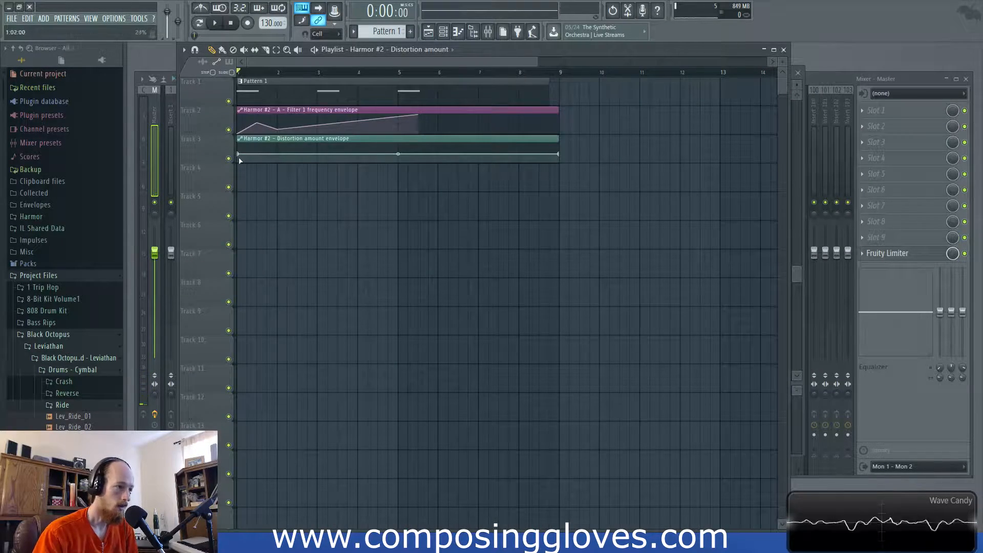
left_click_drag(238, 155, 238, 162)
right_click(381, 157)
left_click_drag(391, 156, 419, 145)
key("space")
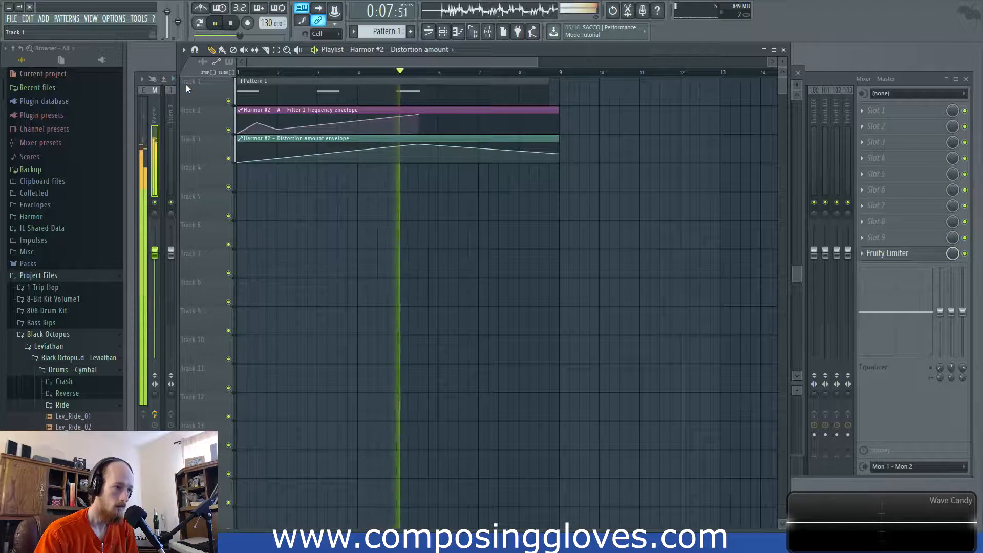
key("space")
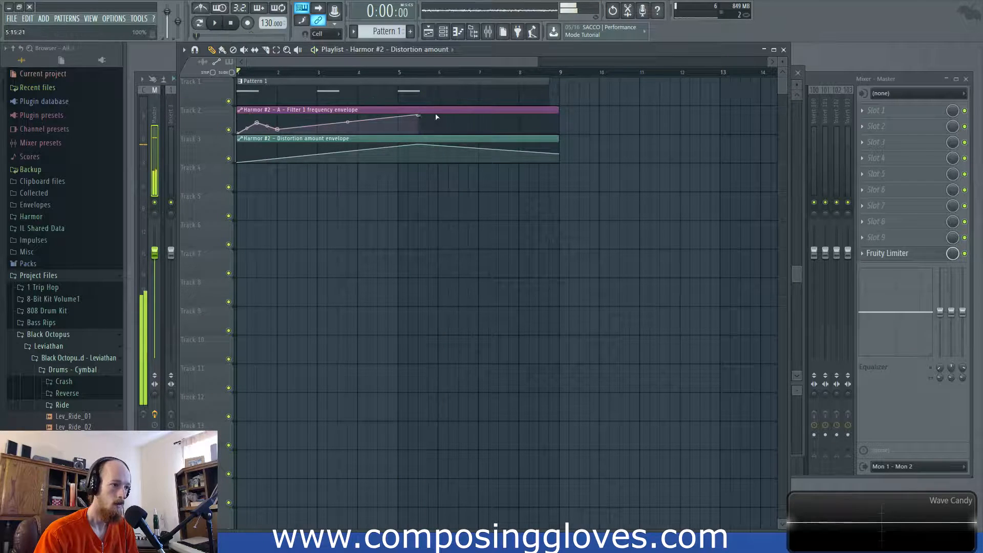
Stretch part A's filter 1 frequency rise so it ends near the close of bar 8, and audition it
left_click_drag(419, 115, 548, 114)
key("space")
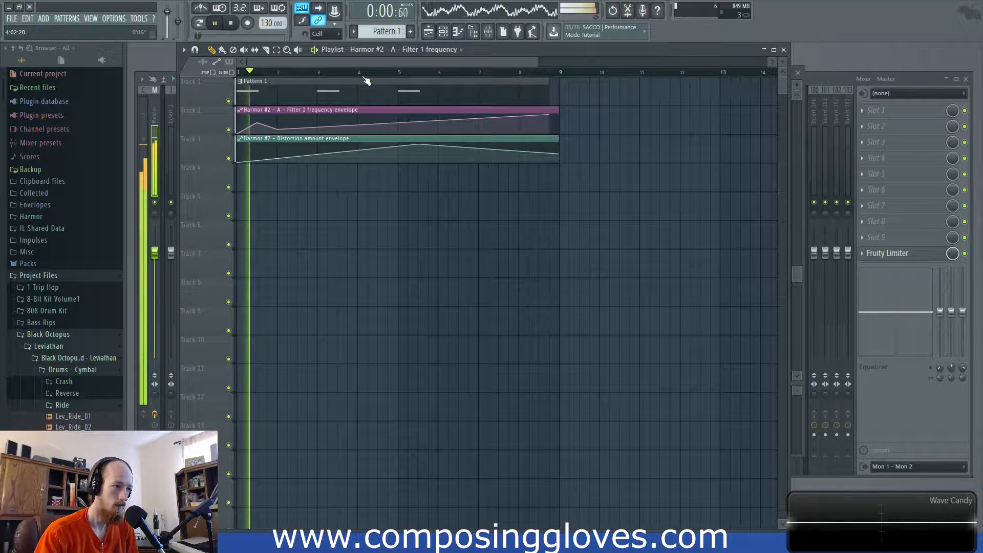
key("space")
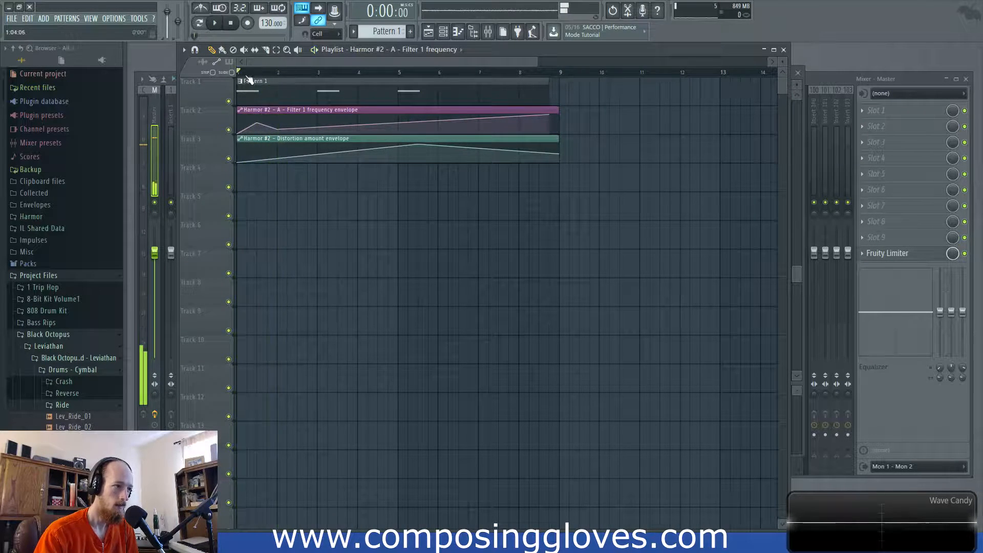
Raise the starting point of the distortion amount automation at bar 1 and play the song
left_click_drag(240, 163, 242, 156)
key("space")
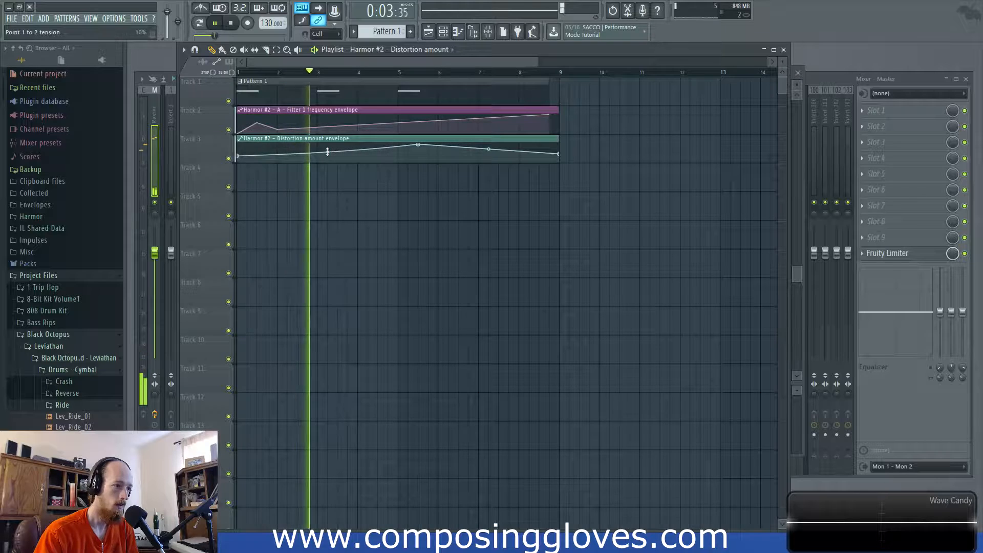
key("space")
Reopen Harmor #2 and set part A's unison pitch to about 16% while auditioning
key("F6")
left_click(301, 154)
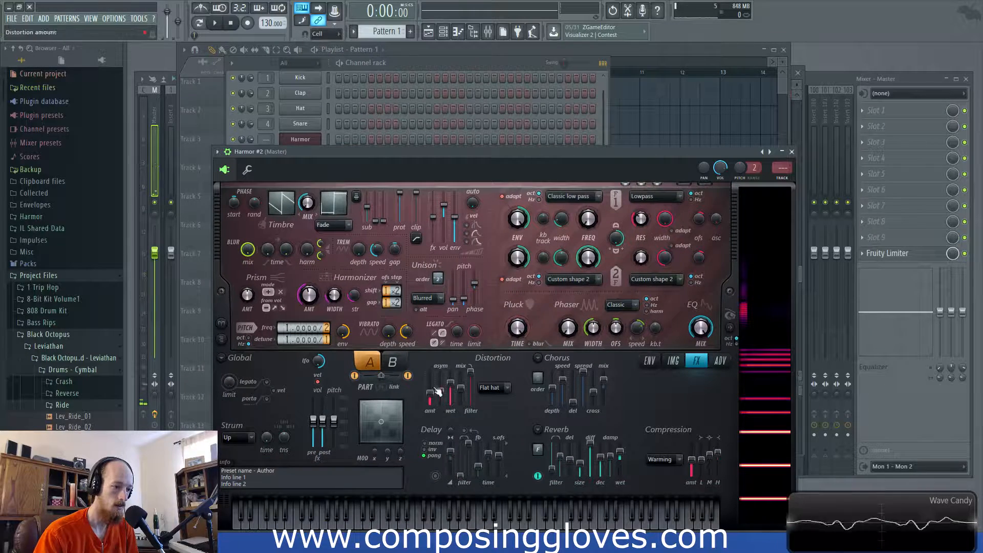
key("space")
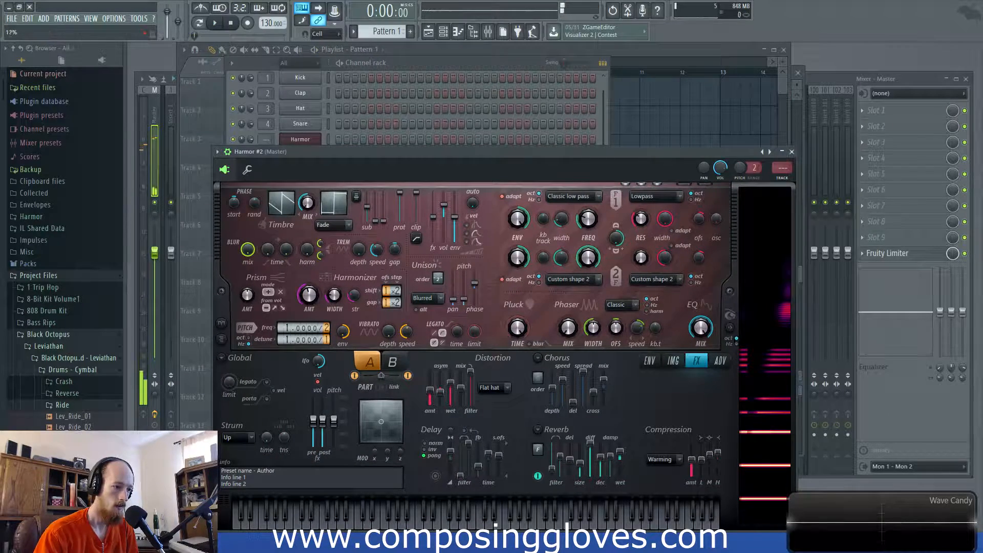
key("space")
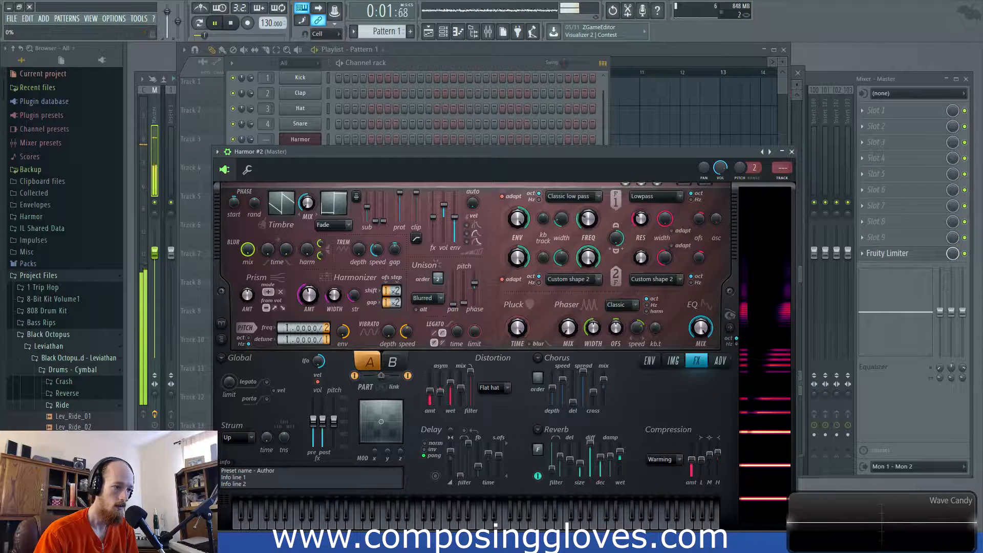
left_click_drag(464, 304, 464, 292)
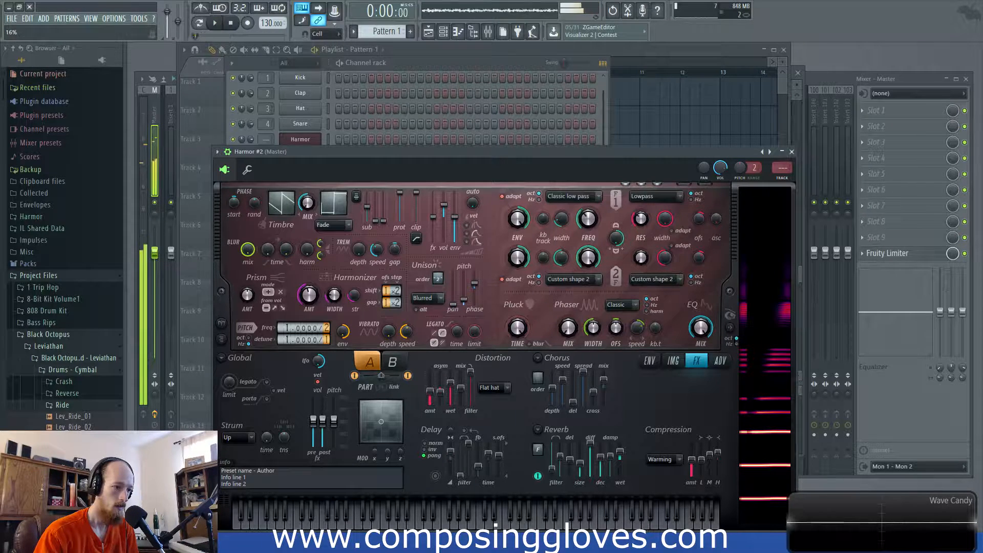
Set part B's unison order to 2 and adjust its unison pan and pitch while playing the song
left_click(400, 366)
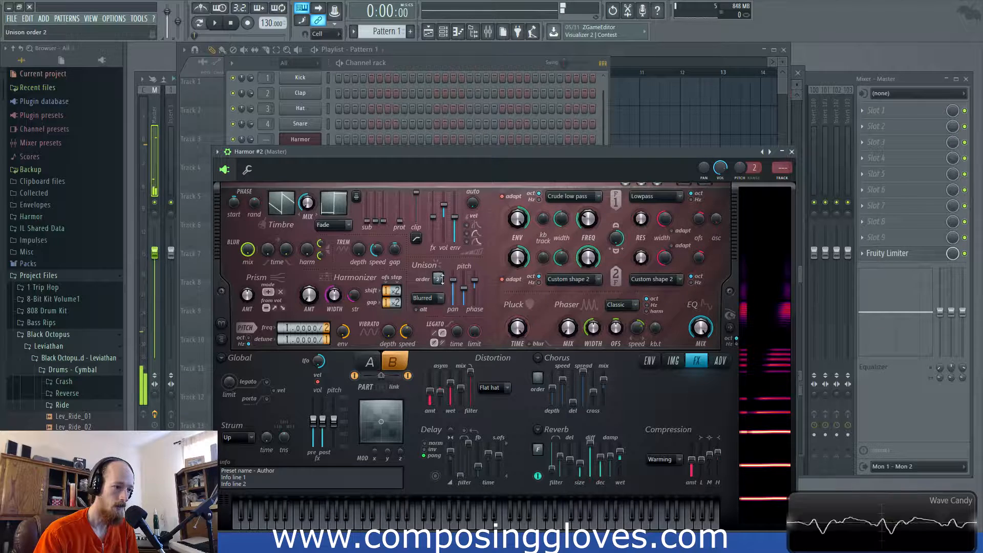
key("space")
left_click_drag(453, 295, 464, 302)
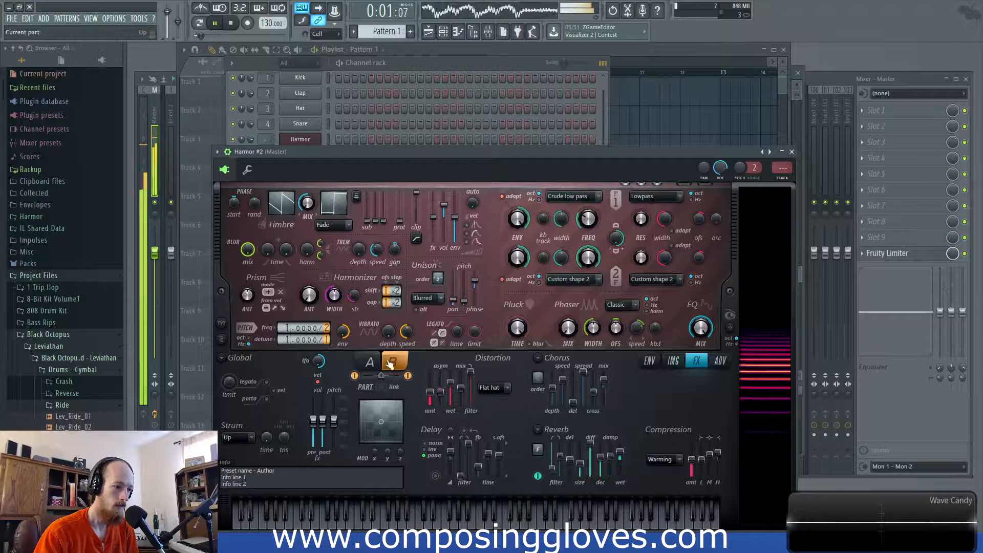
Return to part A, with the chorus turned on, and adjust the chorus speed and depth while auditioning
left_click(370, 362)
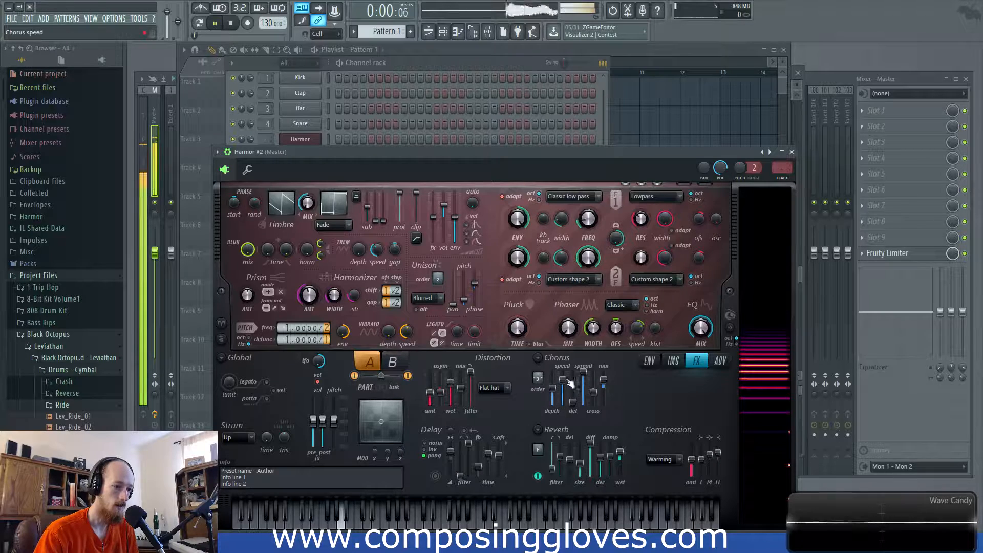
left_click_drag(562, 382, 566, 393)
key("space")
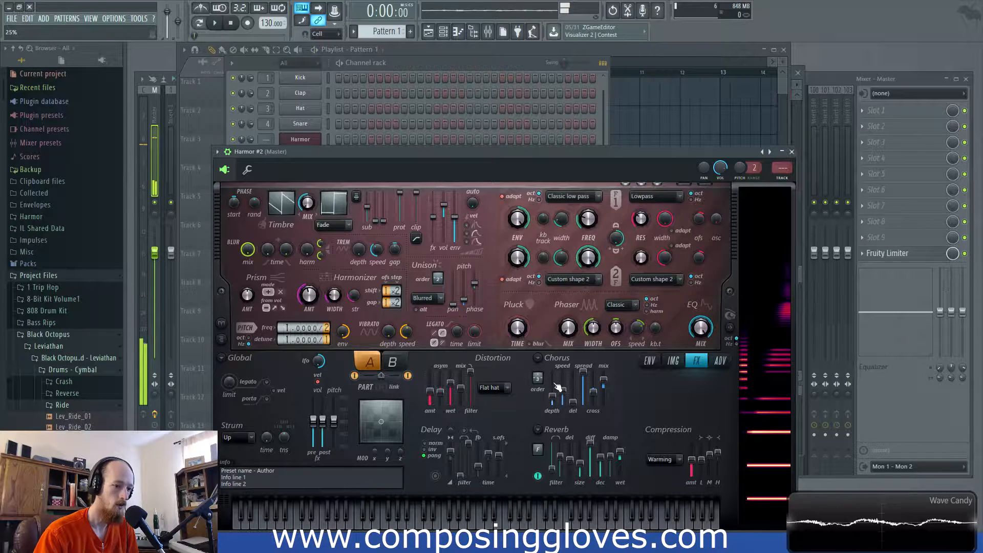
key("space")
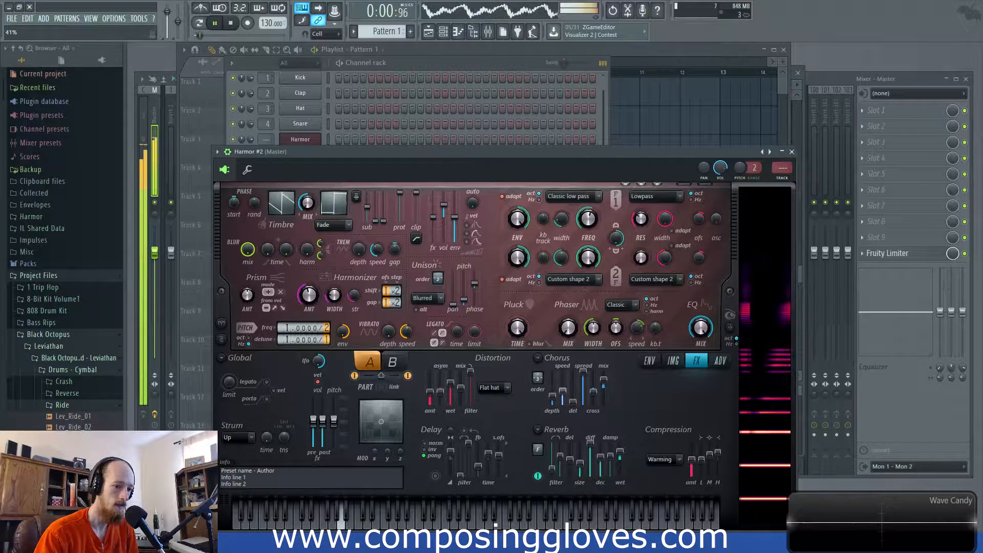
Switch to part B, adjust the chorus further and raise part B's filter 1 frequency while auditioning
left_click(405, 365)
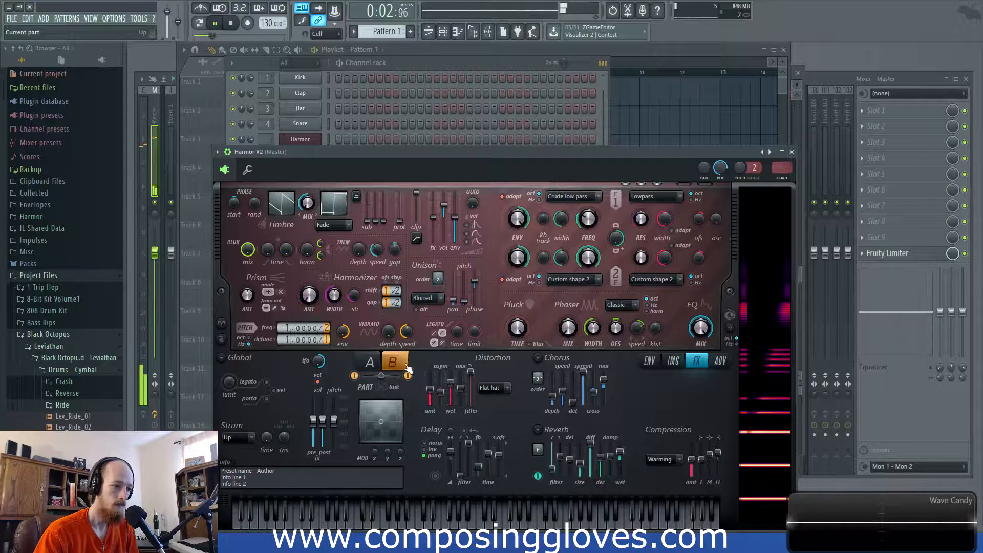
left_click_drag(534, 379, 564, 387)
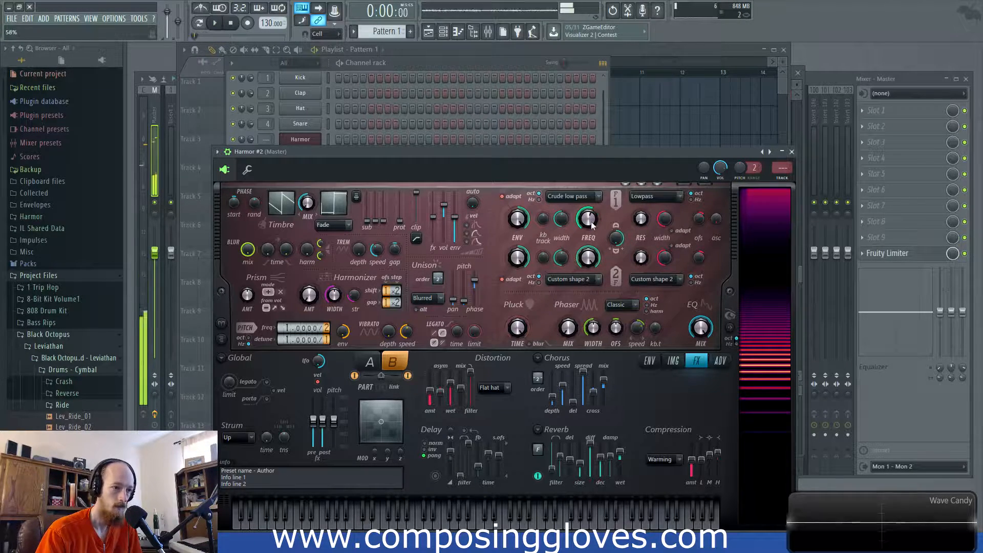
key("space")
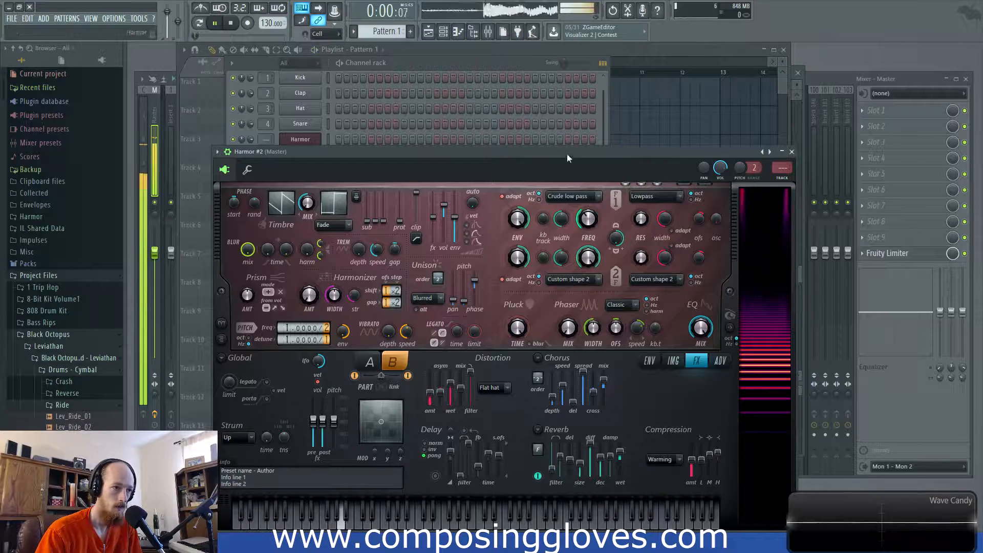
Create an automation clip for part B's filter 1 frequency, pull its start down to the minimum and play the song
right_click(587, 221)
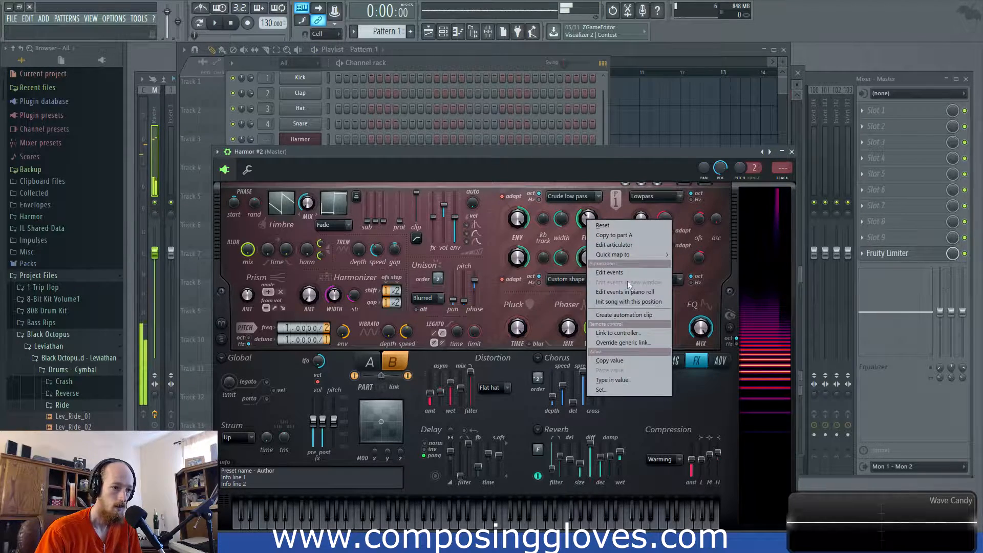
left_click(628, 316)
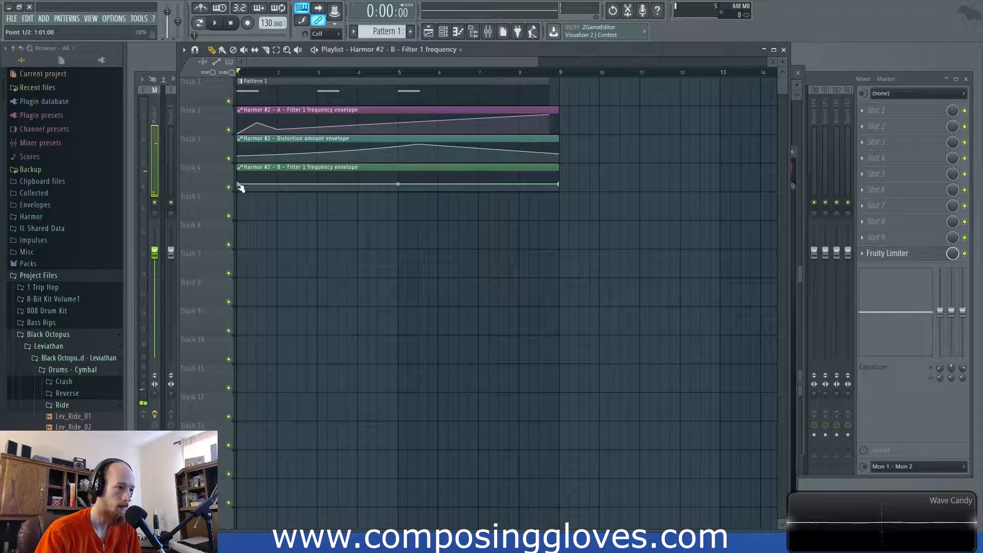
key("space")
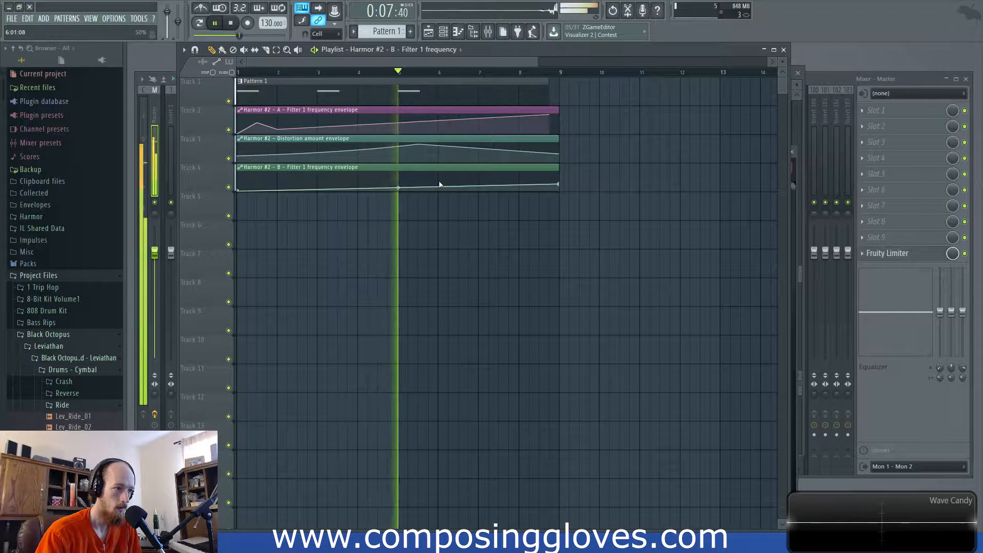
Stop playback and add a fourth A3 note at the start of bar 7 in Pattern 1's Harmor #2 piano roll
key("space")
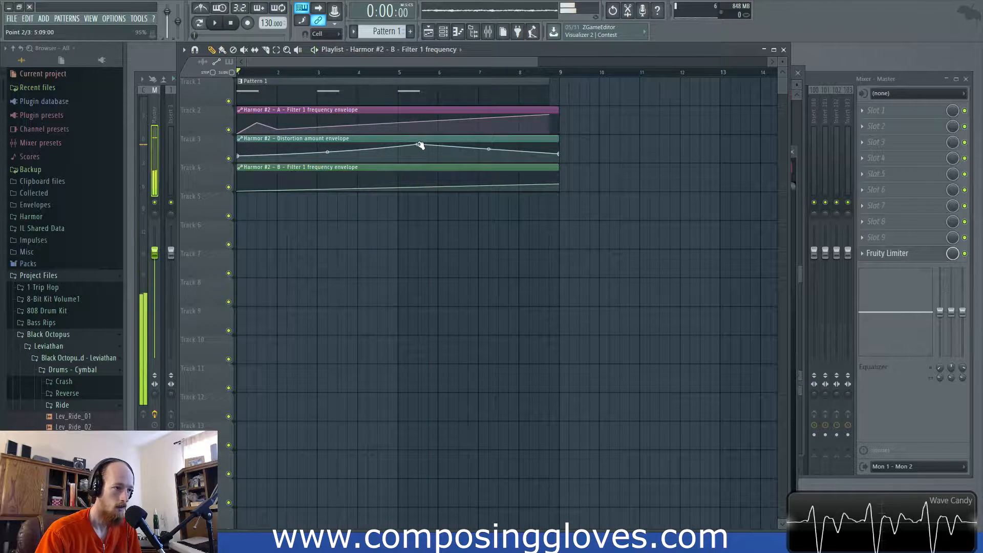
double_click(408, 92)
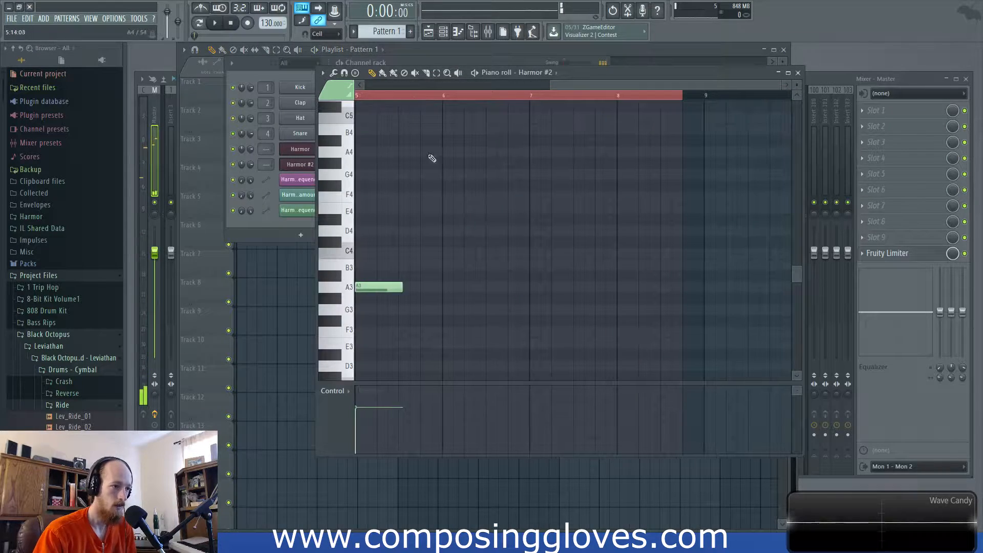
scroll(430, 230, "down", 3)
left_click(657, 287)
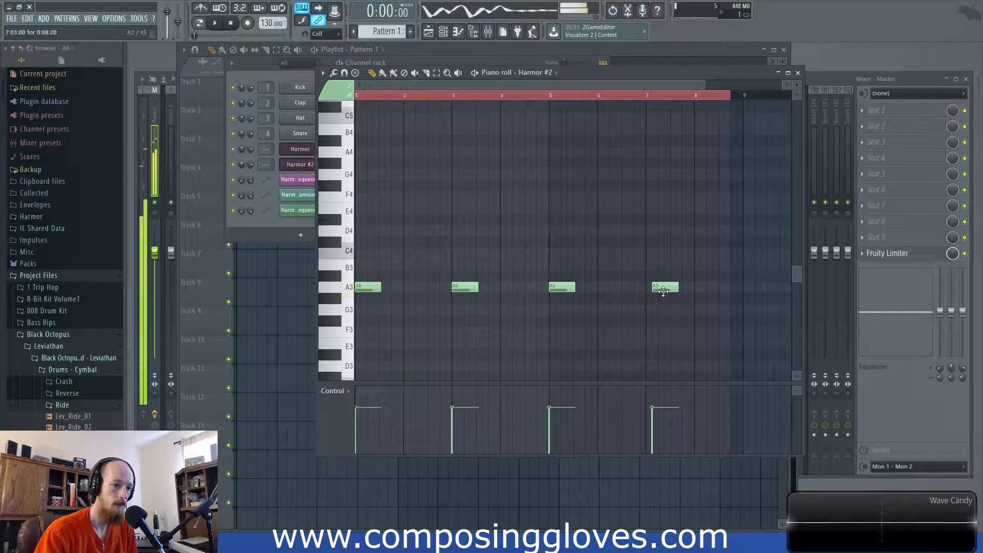
double_click(659, 288)
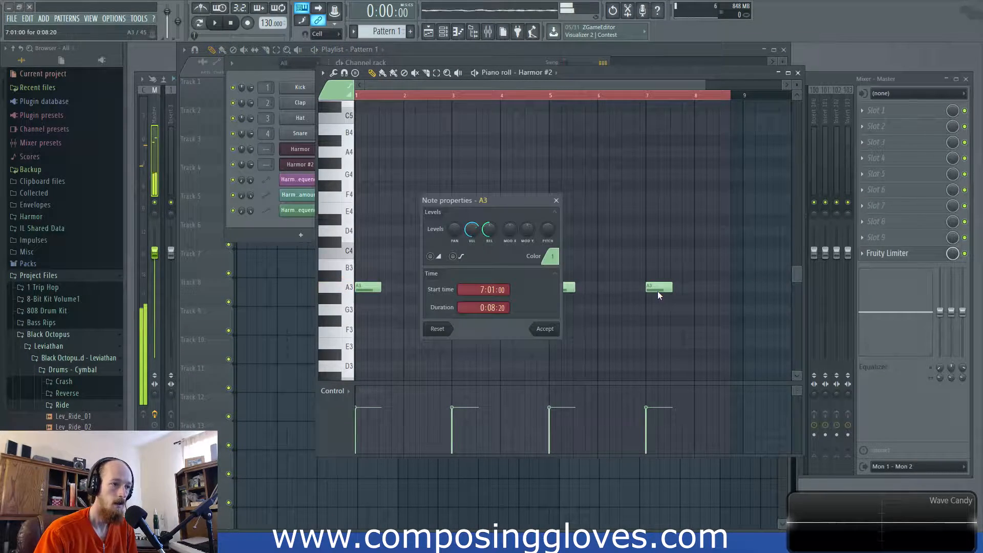
left_click(551, 200)
left_click(353, 293)
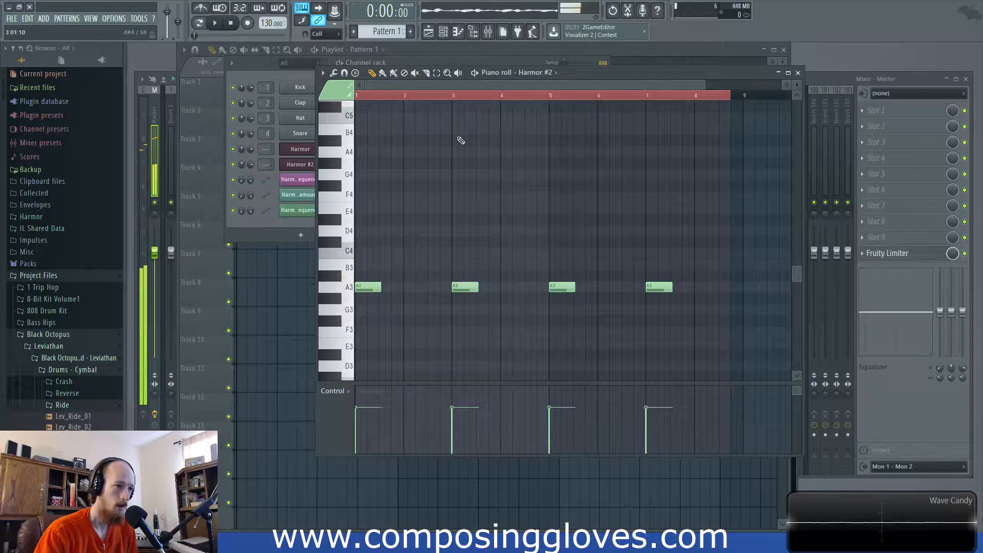
Return to the playlist and play the song through the bar 7 note
left_click(659, 50)
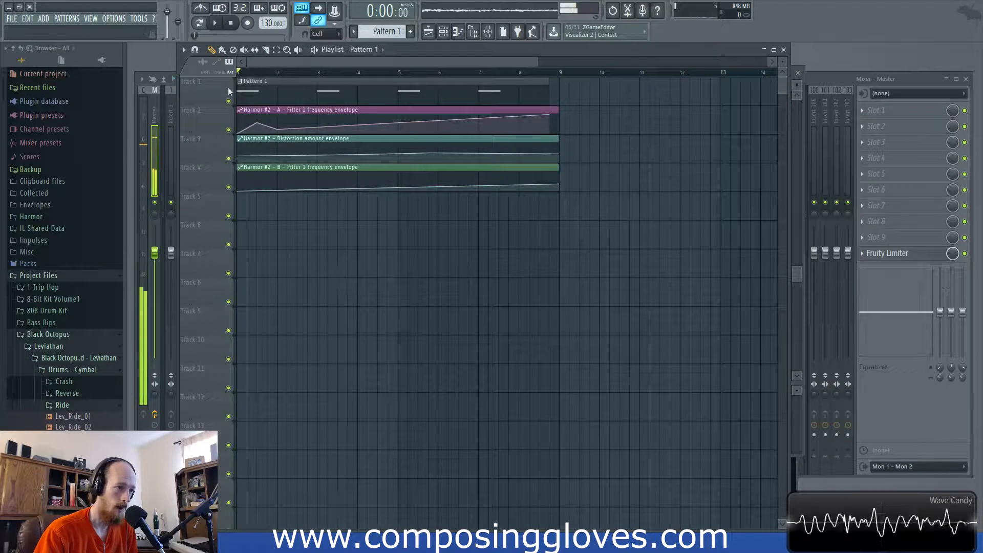
key("space")
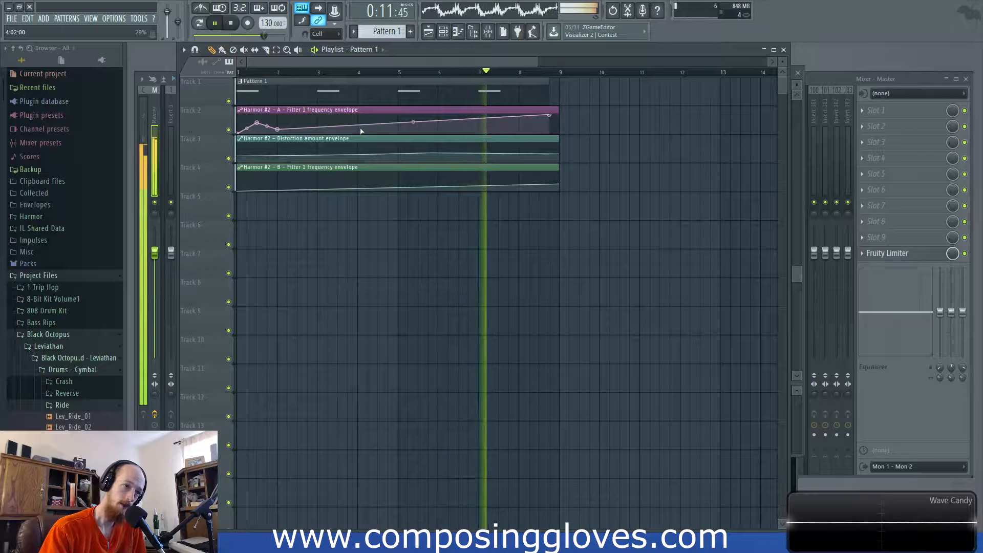
key("space")
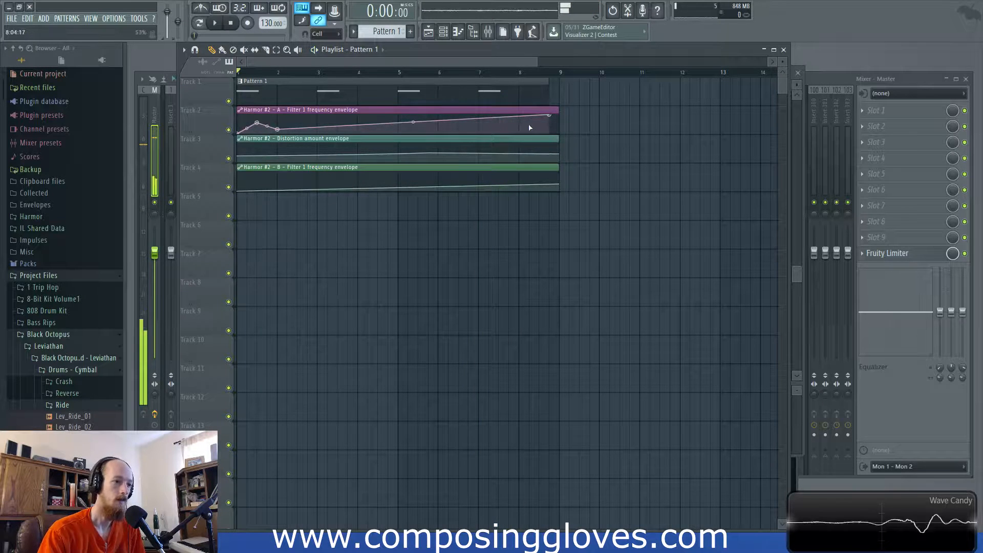
Move the end points of part A's filter 1 frequency and the distortion amount envelopes back to bar 7 and audition from just before it
left_click_drag(551, 116, 483, 111)
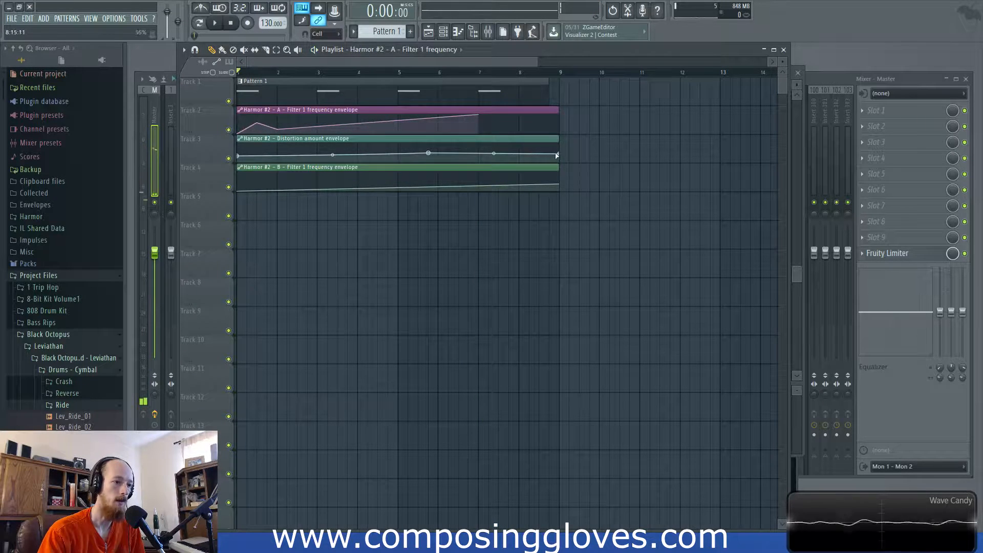
left_click_drag(558, 152, 438, 146)
left_click(472, 75)
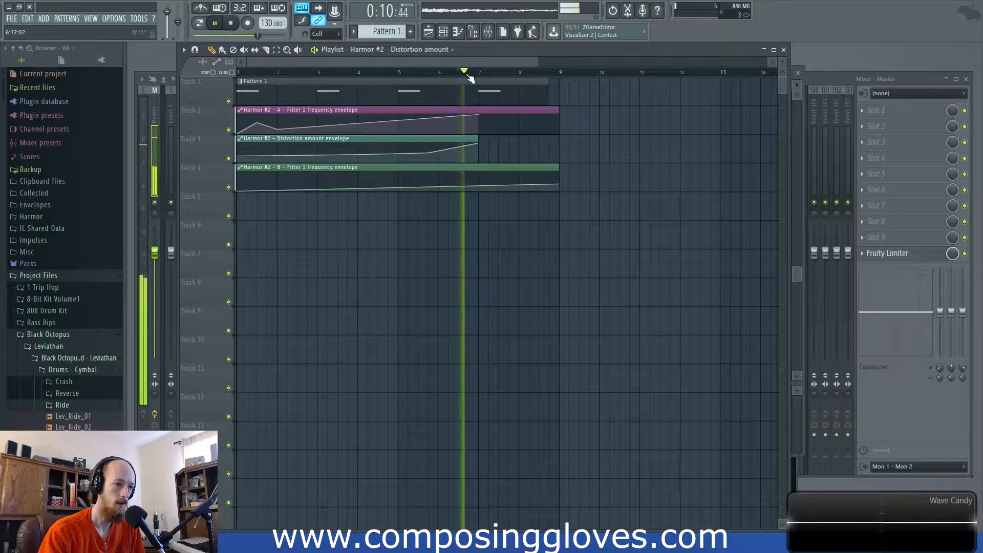
key("space")
Lower the bar 7 note in Pattern 1 from A3 to A1, auditioning it along the way
double_click(502, 97)
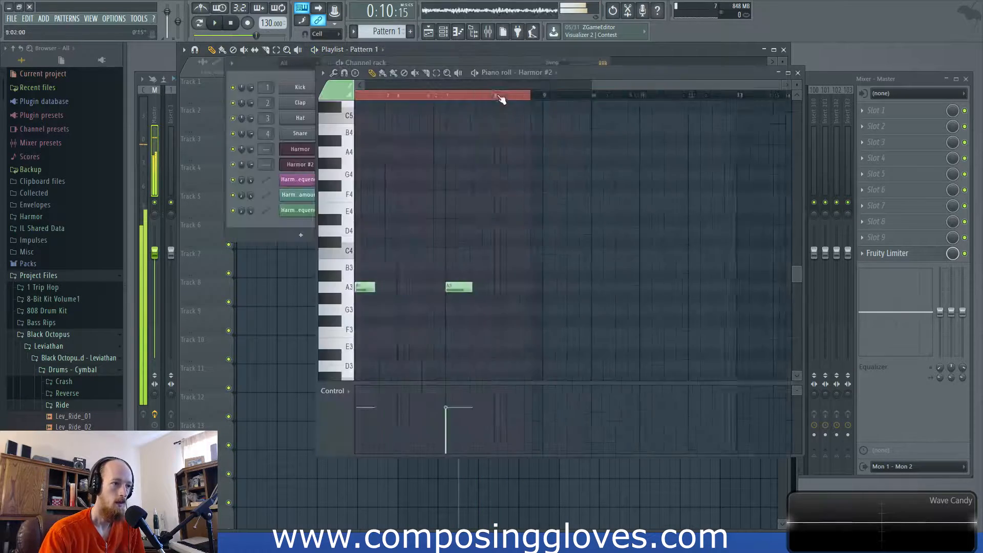
left_click_drag(472, 161, 470, 218)
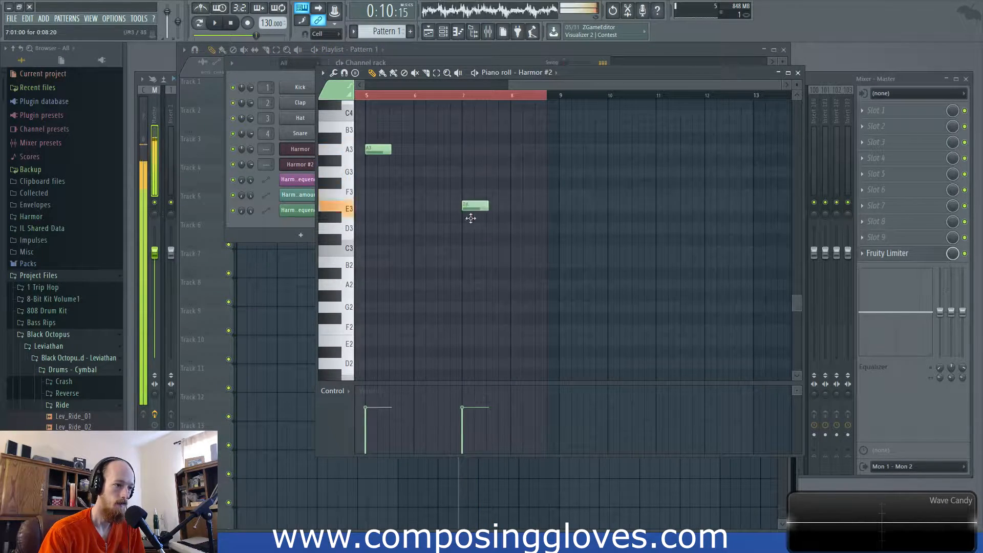
left_click_drag(471, 295, 472, 328)
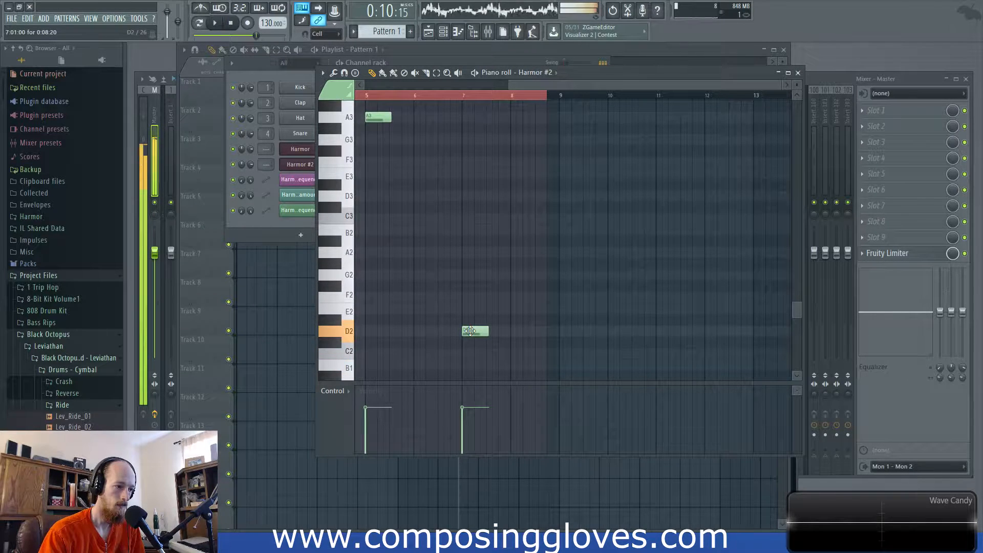
key("space")
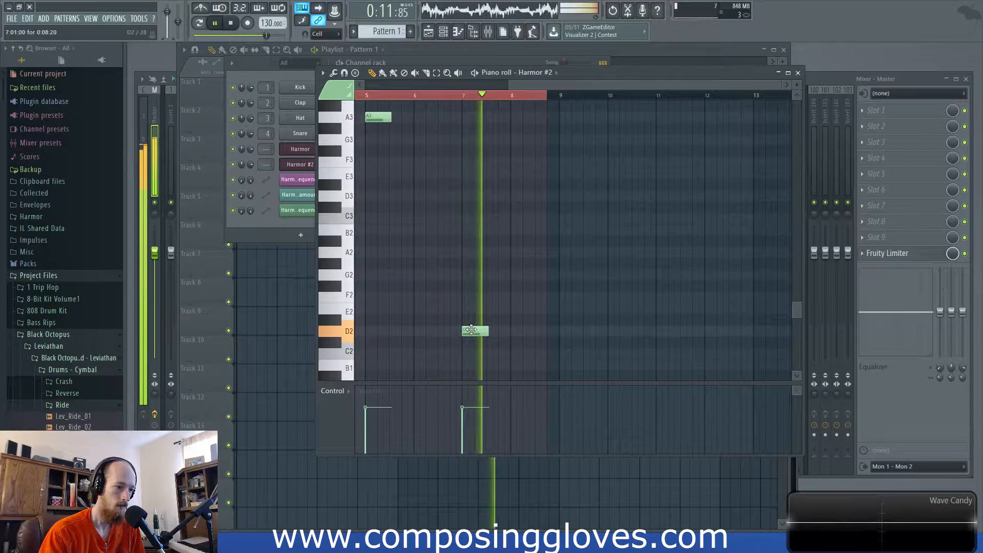
key("space")
scroll(472, 307, "down", 1)
left_click_drag(470, 303, 470, 354)
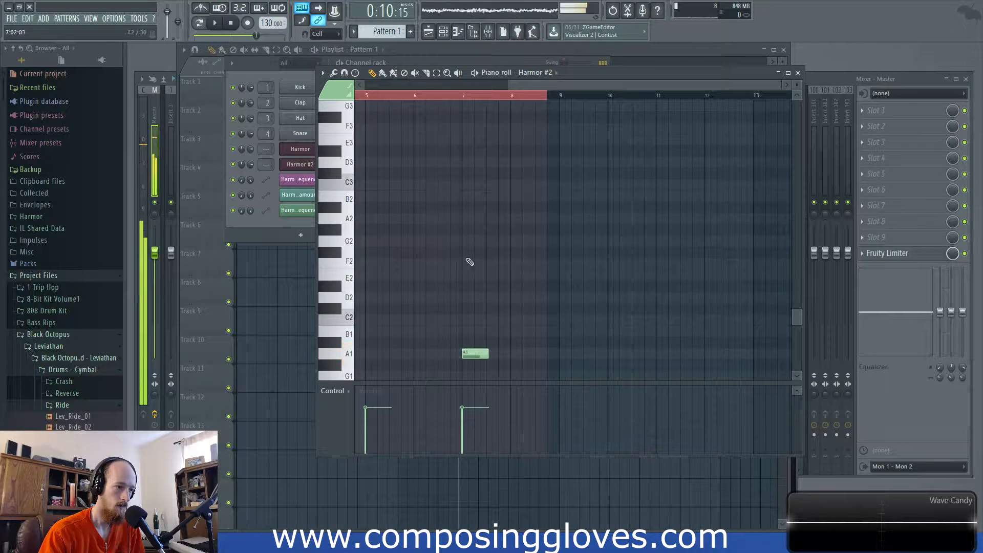
Add A2 and A3 notes at bar 7, delete the A1 note and audition the octave
left_click(469, 218)
scroll(469, 154, "up", 3)
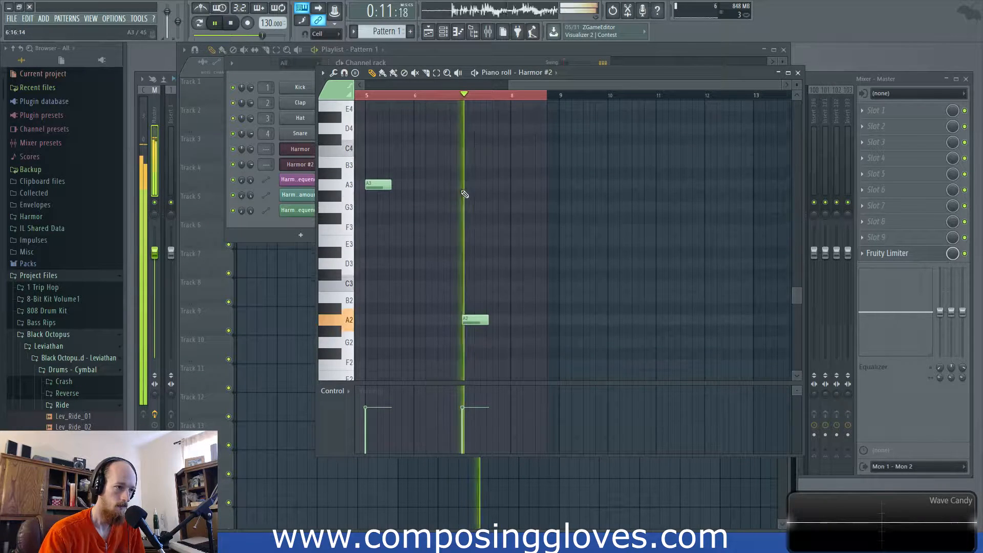
left_click(462, 186)
left_click_drag(462, 188, 469, 188)
scroll(471, 204, "down", 4)
right_click(476, 255)
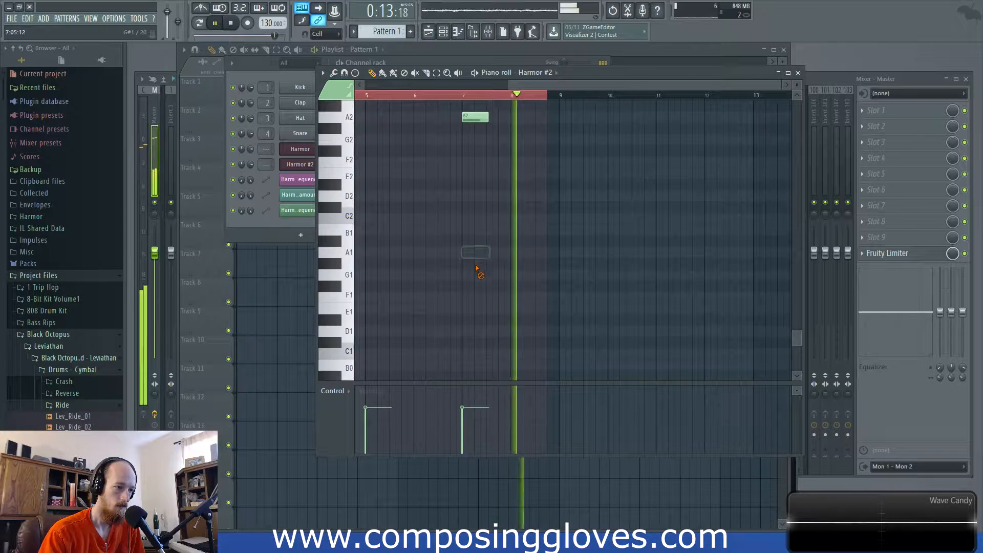
scroll(490, 176, "up", 1)
scroll(495, 173, "up", 4)
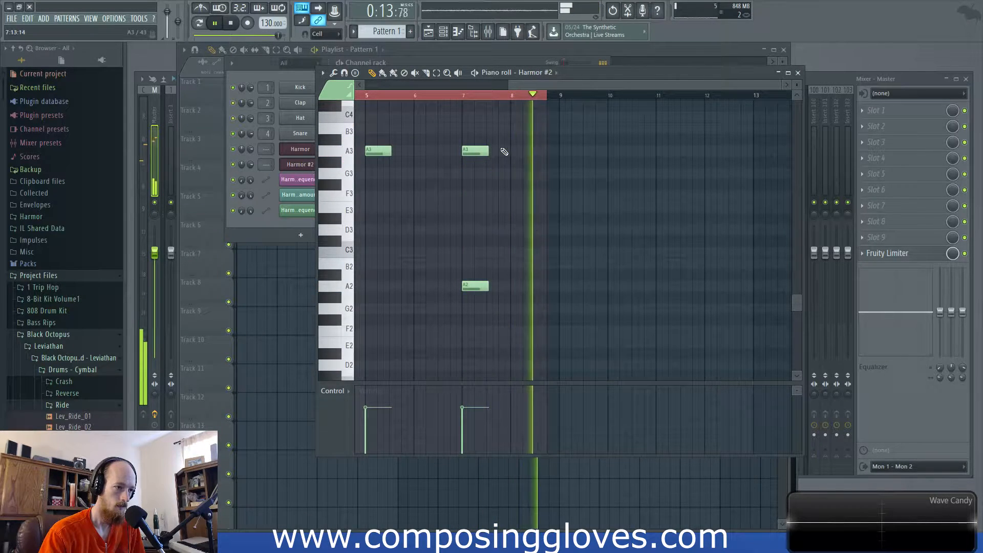
key("space")
Play the song from the start with Harmor #2 open, adjusting part B's filter 1 frequency and setting its resonance to about 26%
left_click(609, 48)
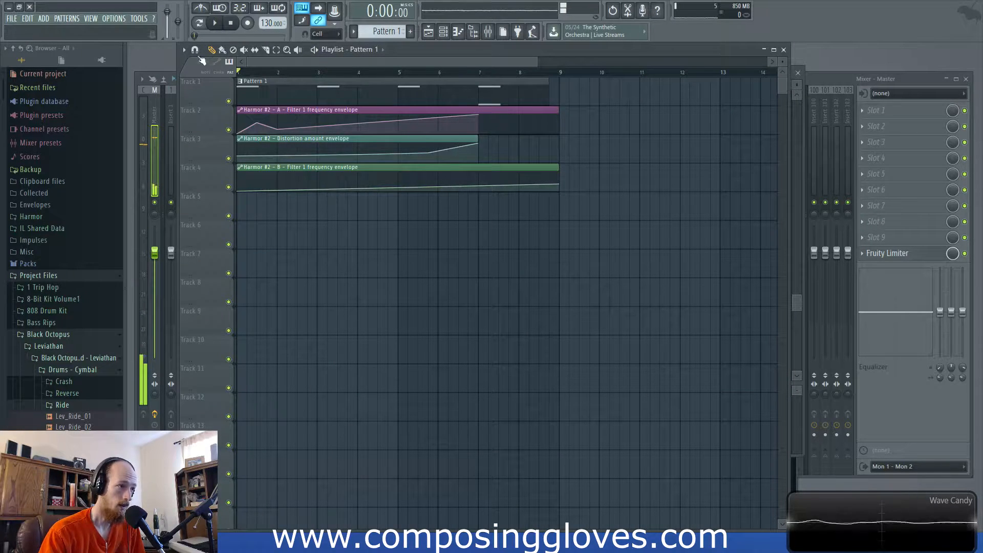
key("F6")
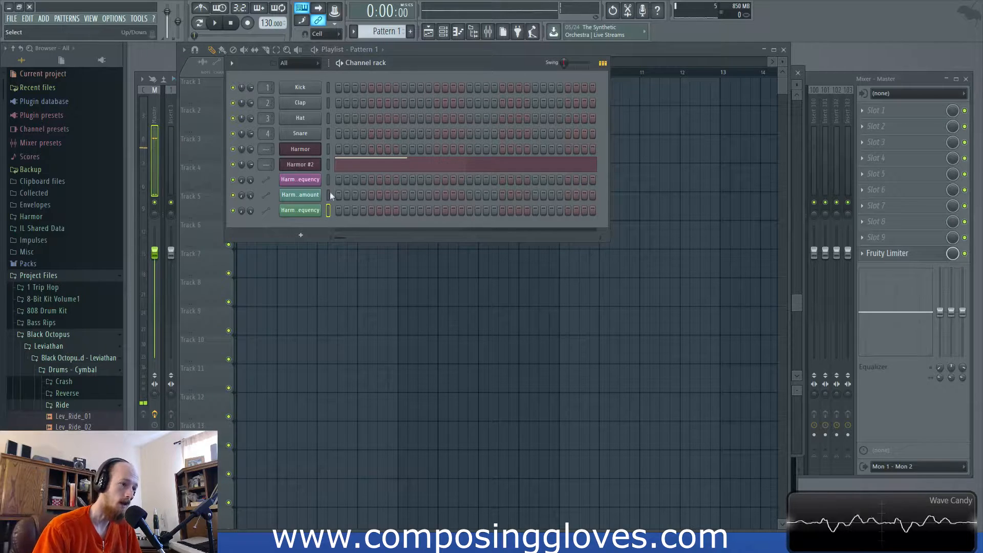
key("space")
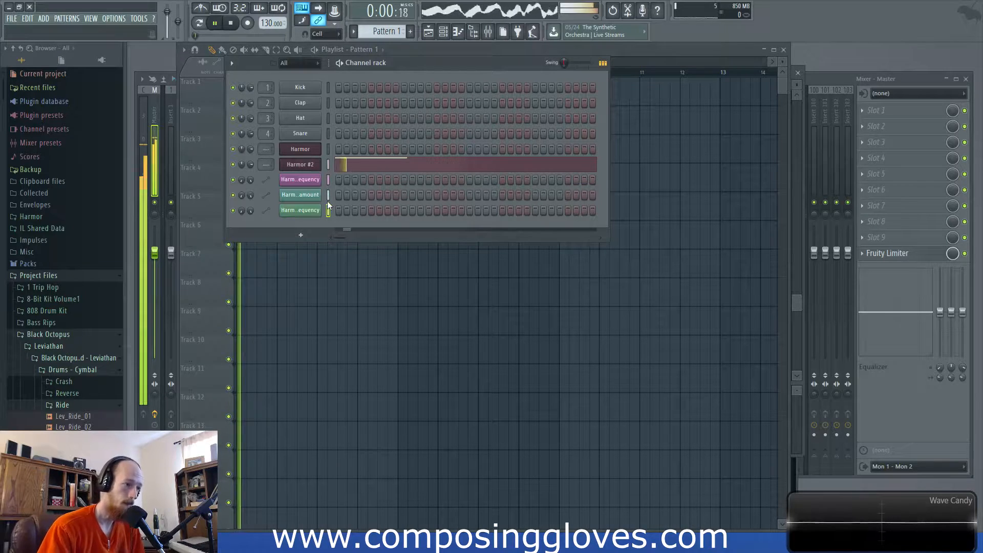
left_click(310, 168)
left_click_drag(591, 218, 592, 214)
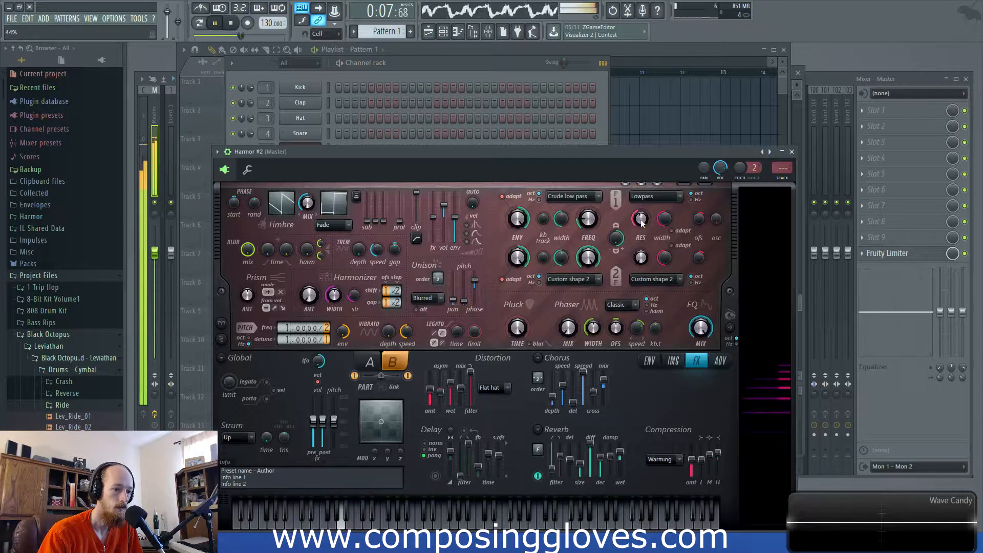
left_click_drag(640, 221, 640, 227)
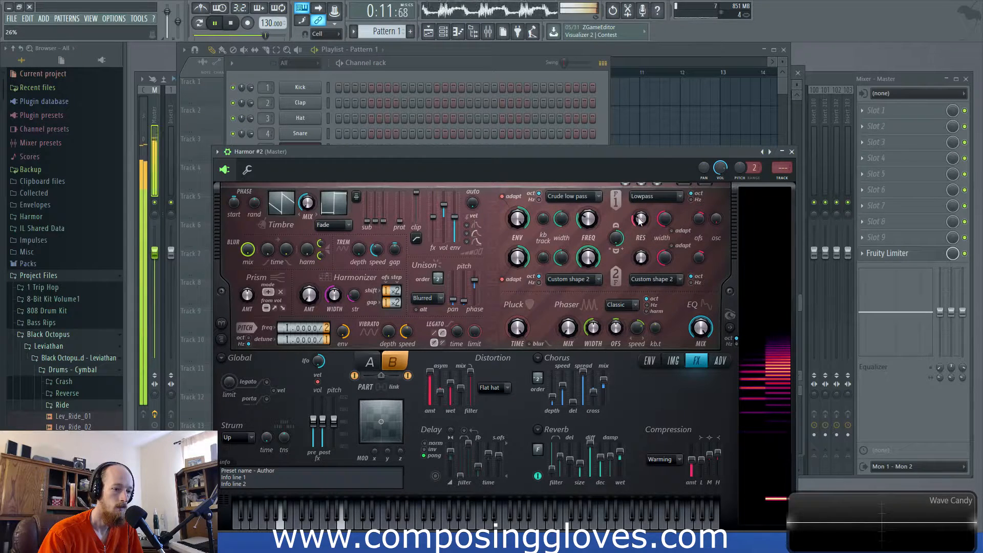
Return to the playlist with playback stopped, open the recording type choices and dismiss them without choosing one
left_click(628, 61)
left_click_drag(522, 72, 205, 77)
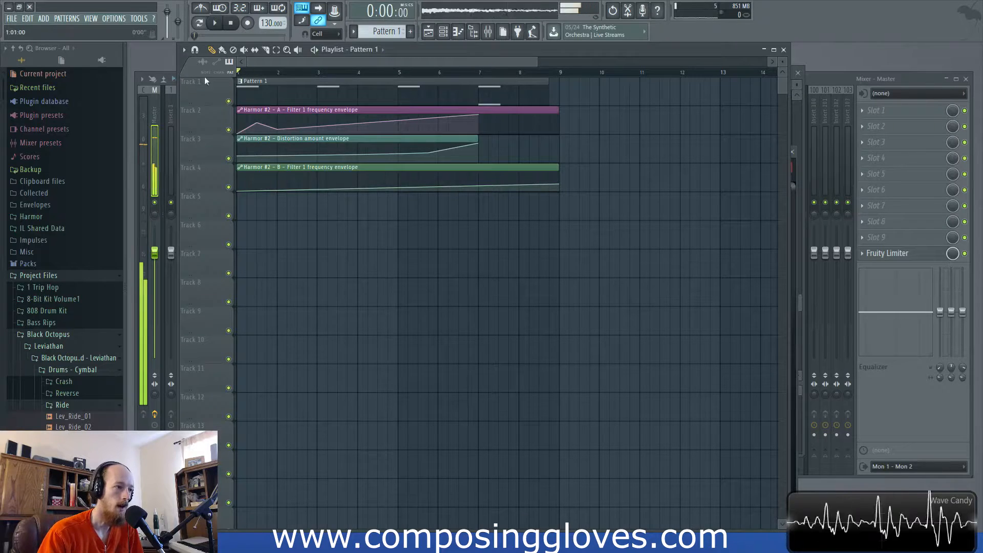
left_click(246, 23)
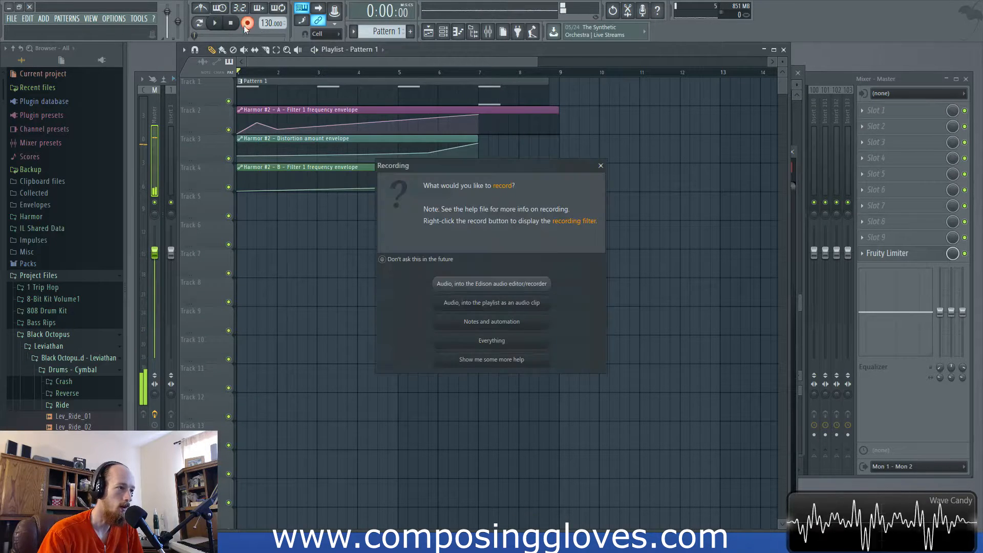
left_click(601, 165)
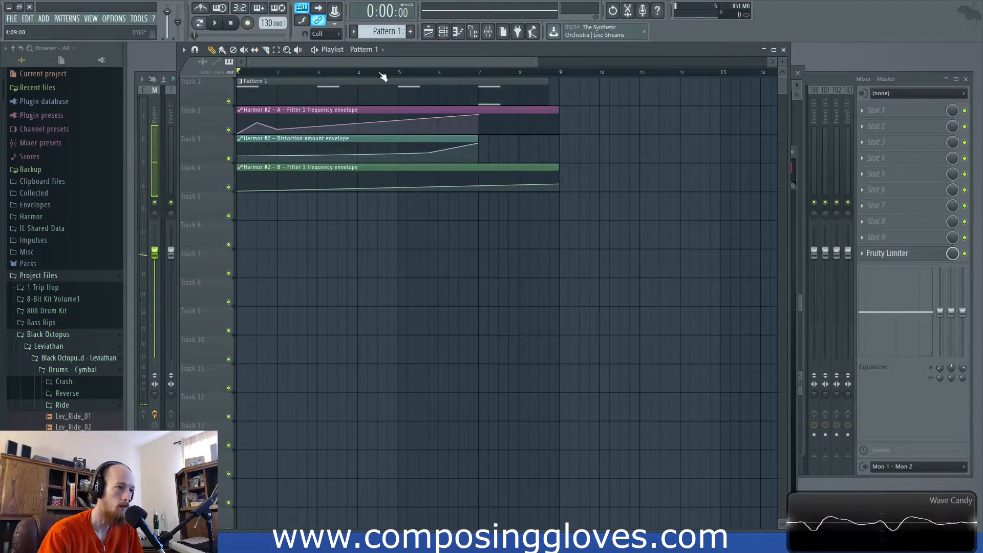